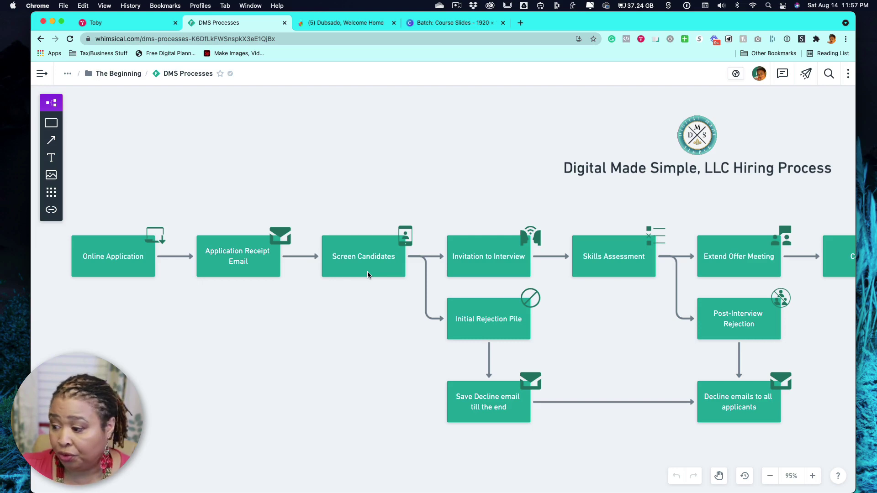
Examine the Digital Made Simple, LLC Hiring Process flowchart from Screen Candidates through to the W-9 stage.
{"action": "scroll", "coordinate": [361, 271], "scroll_direction": "right", "scroll_amount": 5}
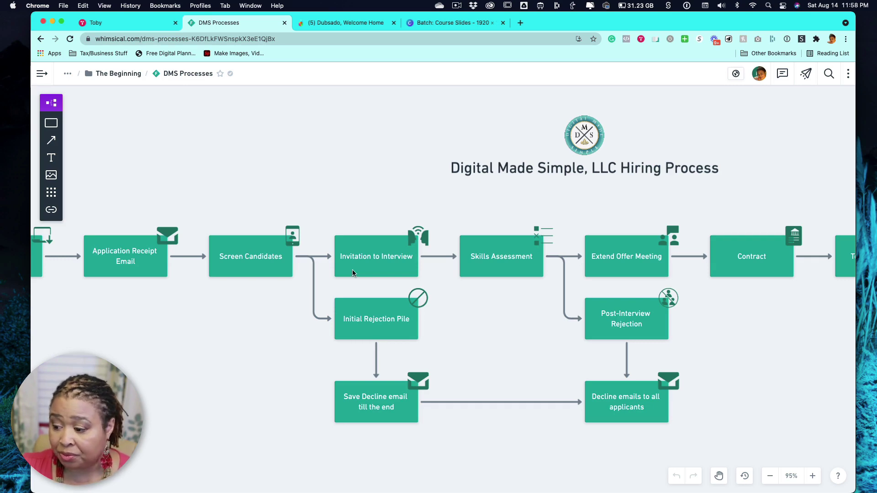
{"action": "scroll", "coordinate": [341, 270], "scroll_direction": "right", "scroll_amount": 5}
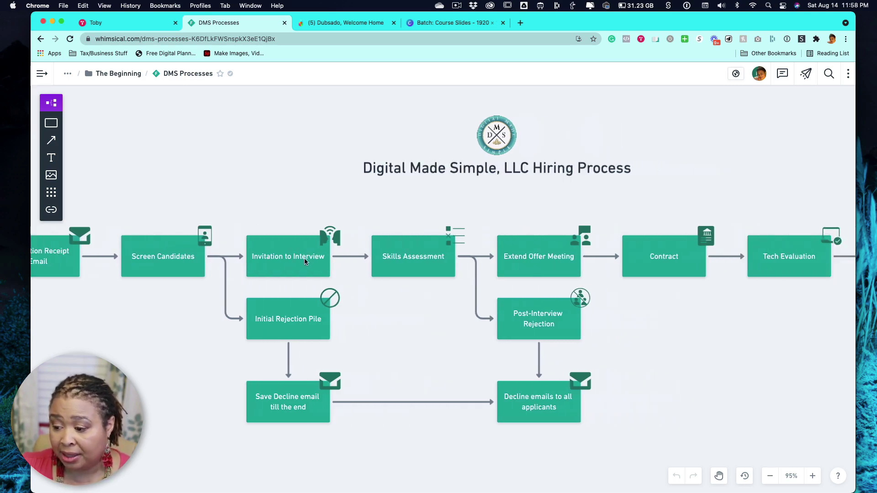
{"action": "scroll", "coordinate": [296, 259], "scroll_direction": "right", "scroll_amount": 2}
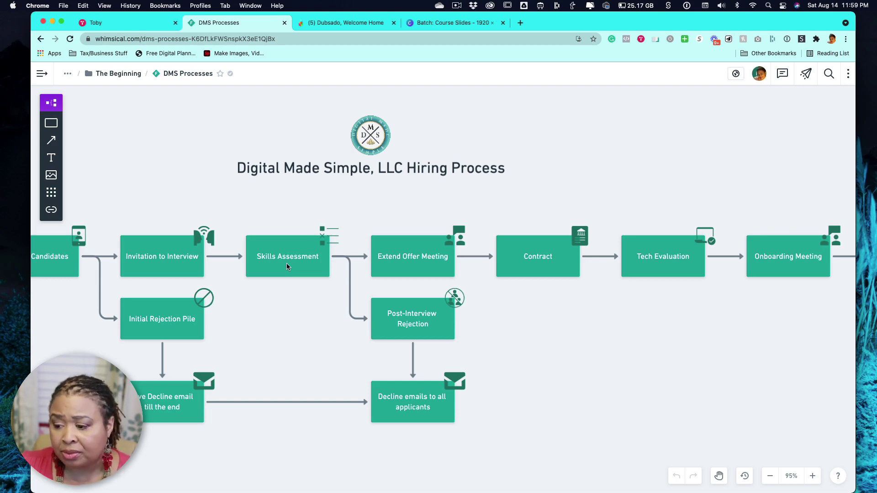
{"action": "scroll", "coordinate": [286, 263], "scroll_direction": "left", "scroll_amount": 3}
{"action": "scroll", "coordinate": [285, 263], "scroll_direction": "right", "scroll_amount": 5}
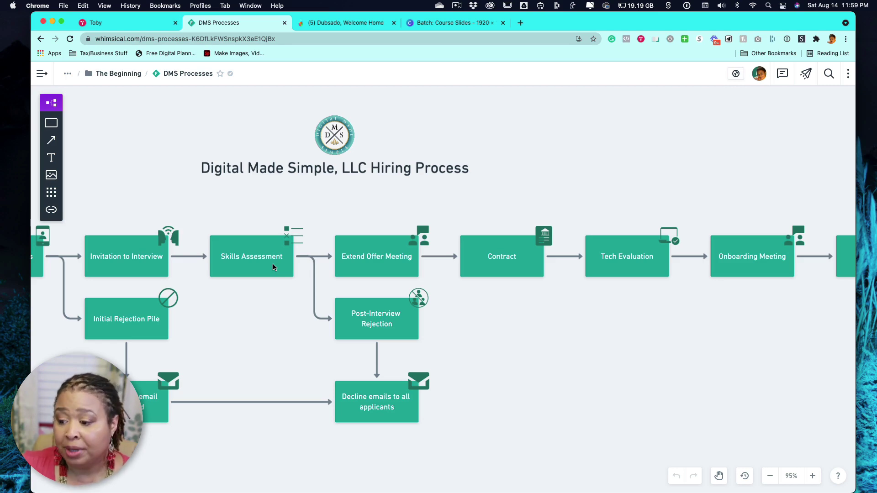
{"action": "scroll", "coordinate": [269, 270], "scroll_direction": "left", "scroll_amount": 3}
{"action": "scroll", "coordinate": [270, 271], "scroll_direction": "right", "scroll_amount": 8}
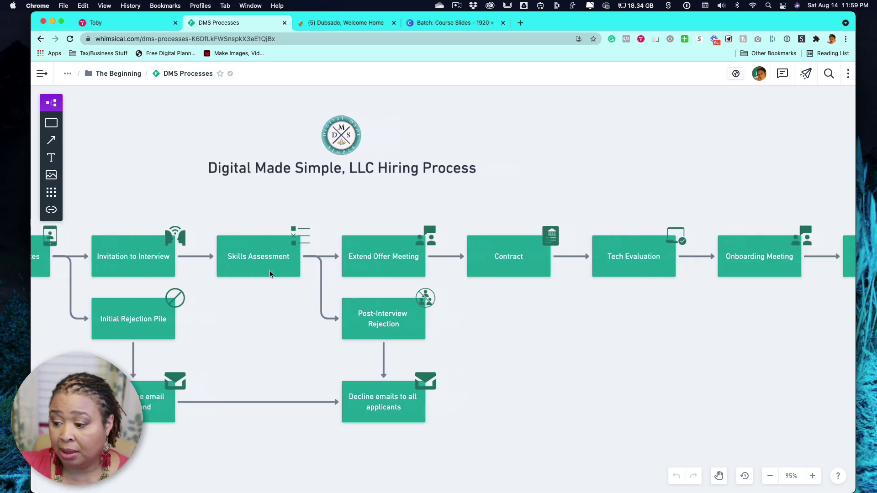
{"action": "scroll", "coordinate": [268, 273], "scroll_direction": "right", "scroll_amount": 1}
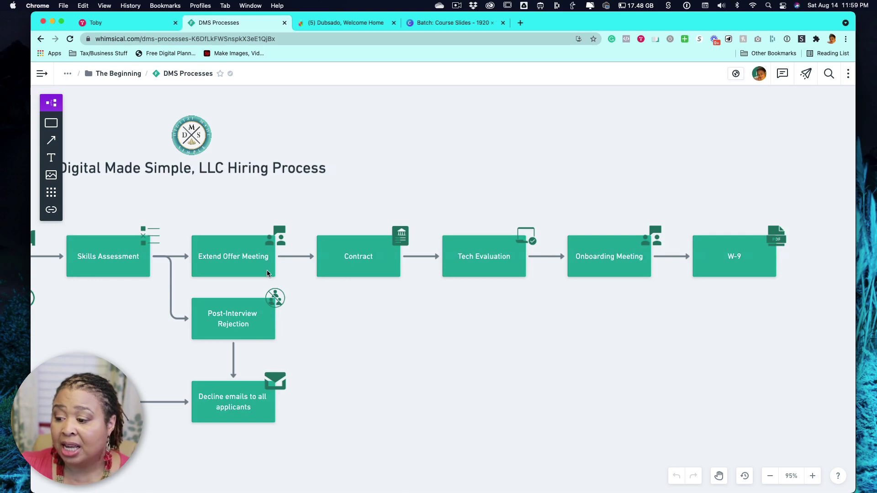
{"action": "scroll", "coordinate": [267, 273], "scroll_direction": "right", "scroll_amount": 5}
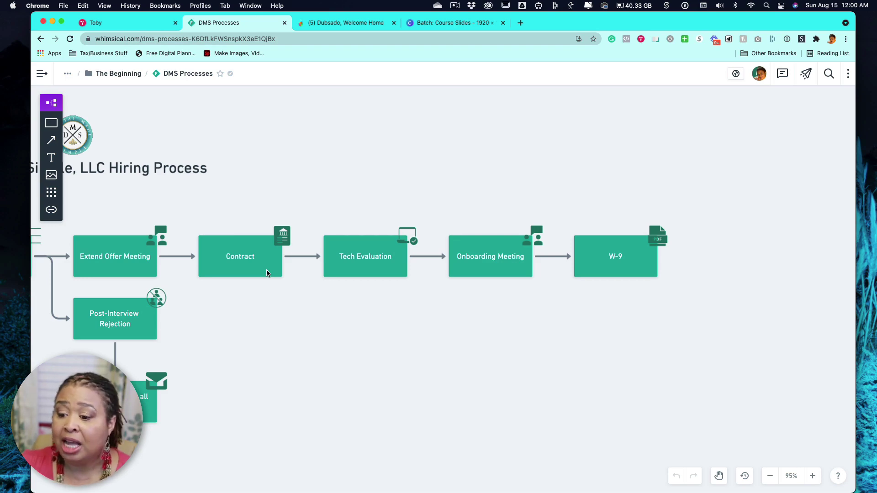
{"action": "scroll", "coordinate": [265, 273], "scroll_direction": "left", "scroll_amount": 10}
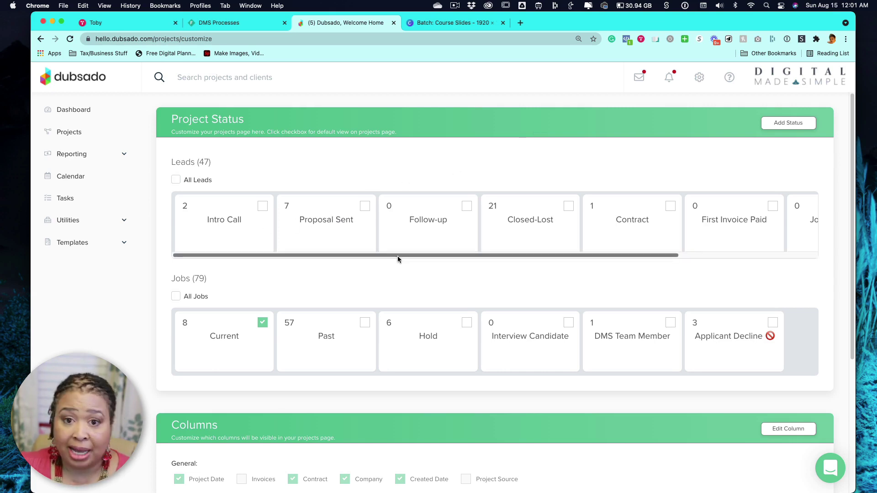
Switch to Dubsado and look through the lead statuses on the project status customization page.
{"action": "scroll", "coordinate": [398, 256], "scroll_direction": "right", "scroll_amount": 3}
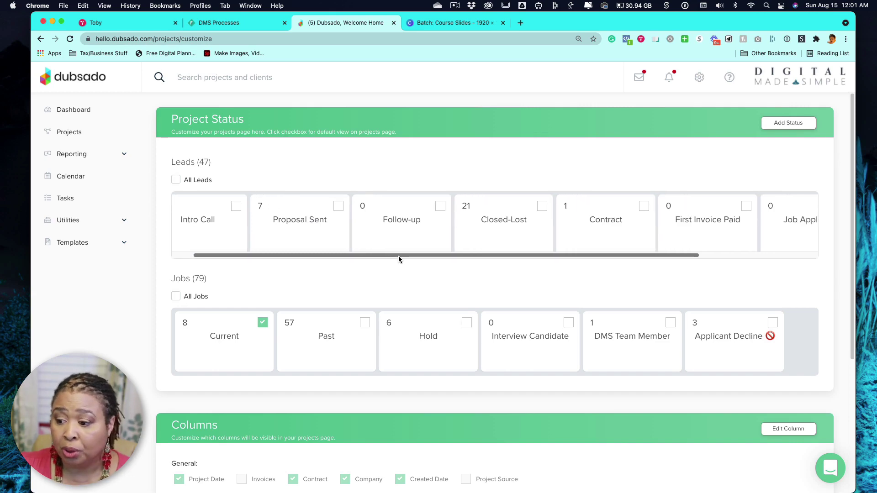
{"action": "scroll", "coordinate": [399, 258], "scroll_direction": "right", "scroll_amount": 6}
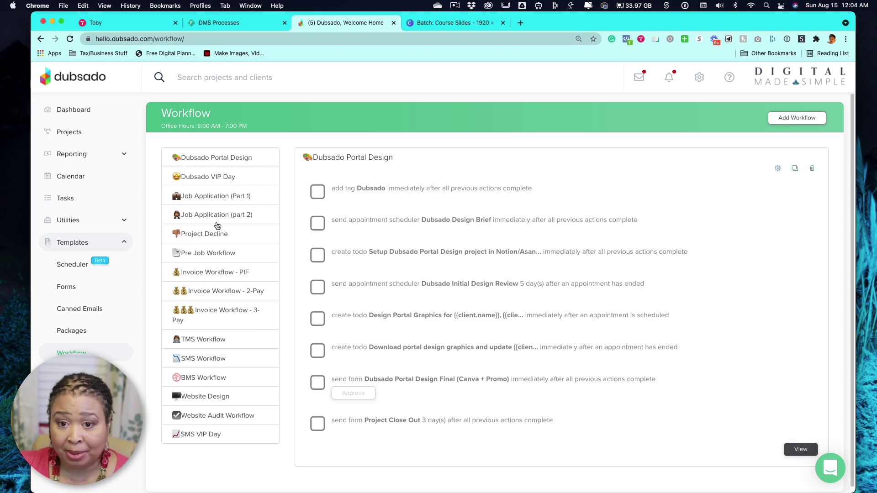
Open the Job Application (Part 1) workflow for editing and inspect its first change project status action without altering it.
{"action": "left_click", "coordinate": [224, 200]}
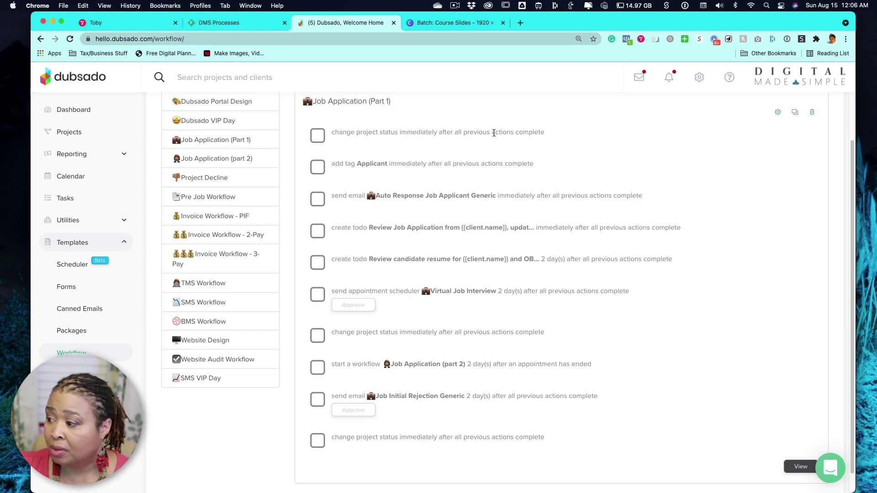
{"action": "left_click", "coordinate": [777, 112]}
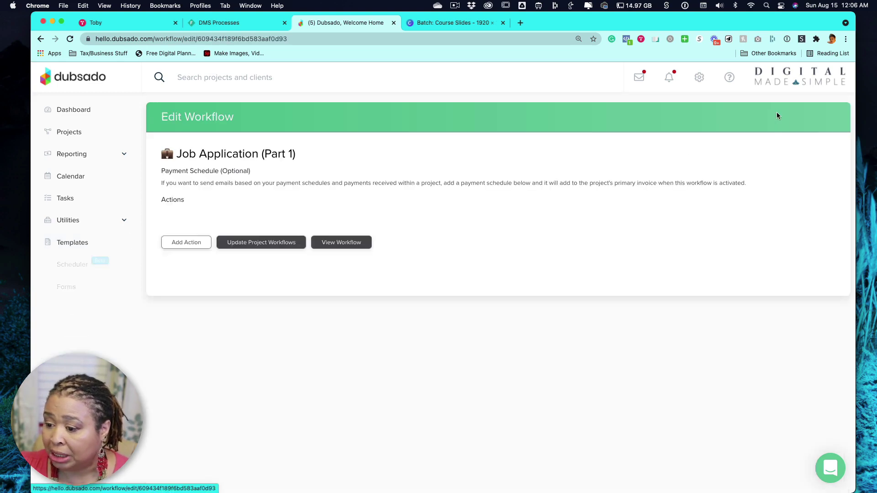
{"action": "left_click", "coordinate": [407, 235]}
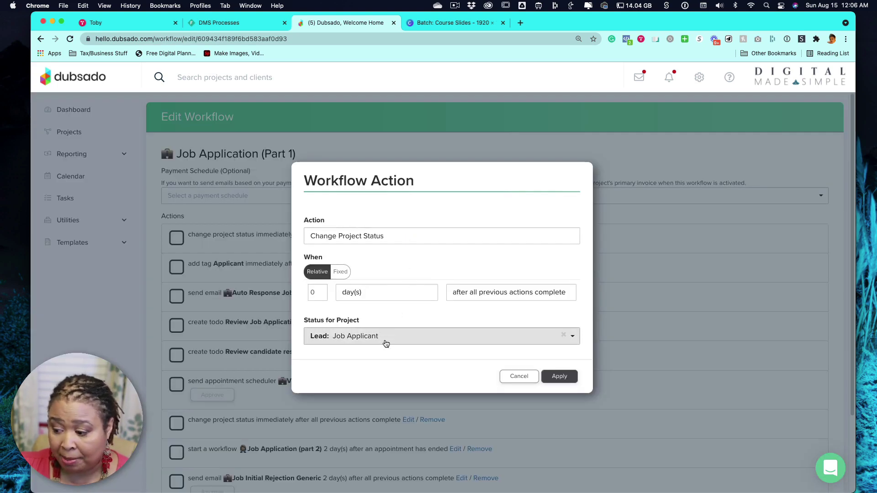
{"action": "left_click", "coordinate": [519, 377]}
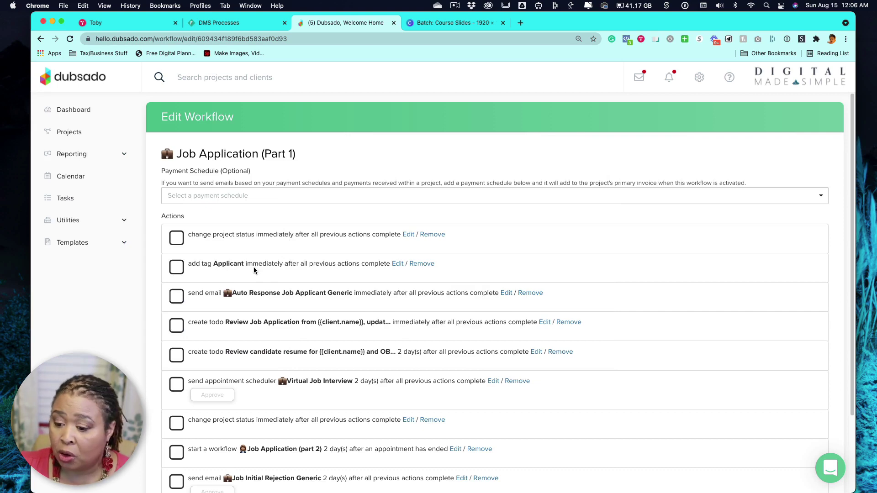
Review the remaining Job Application (Part 1) actions and open the final change project status action.
{"action": "scroll", "coordinate": [257, 297], "scroll_direction": "down", "scroll_amount": 2}
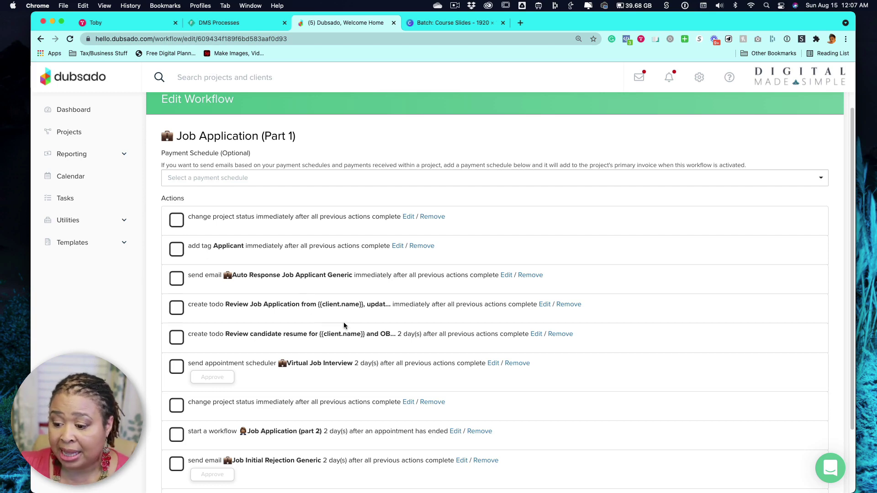
{"action": "scroll", "coordinate": [327, 303], "scroll_direction": "down", "scroll_amount": 1}
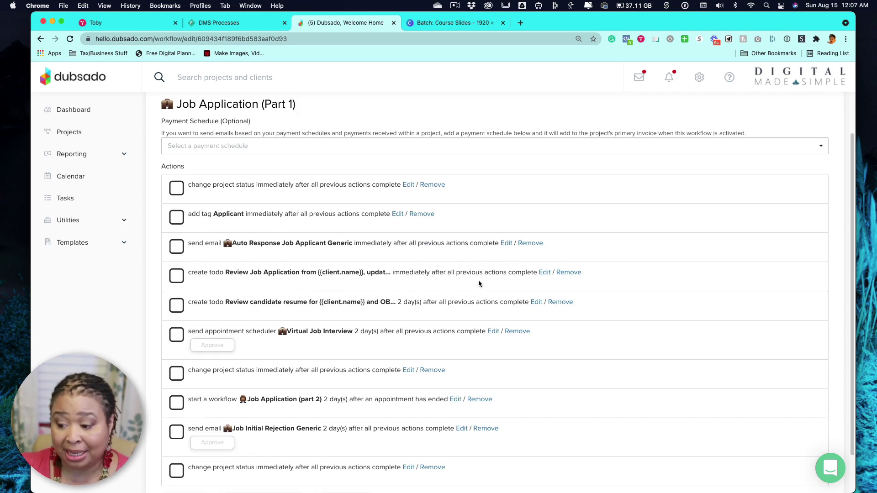
{"action": "scroll", "coordinate": [478, 281], "scroll_direction": "down", "scroll_amount": 2}
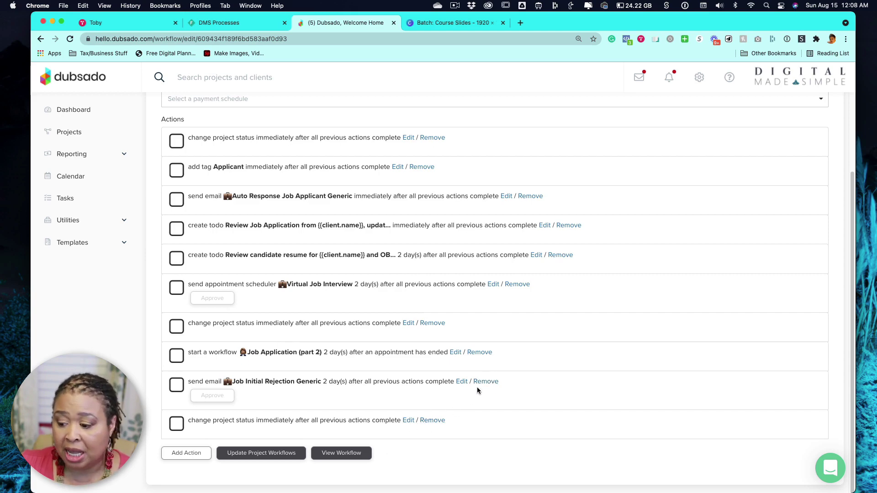
{"action": "left_click", "coordinate": [408, 420]}
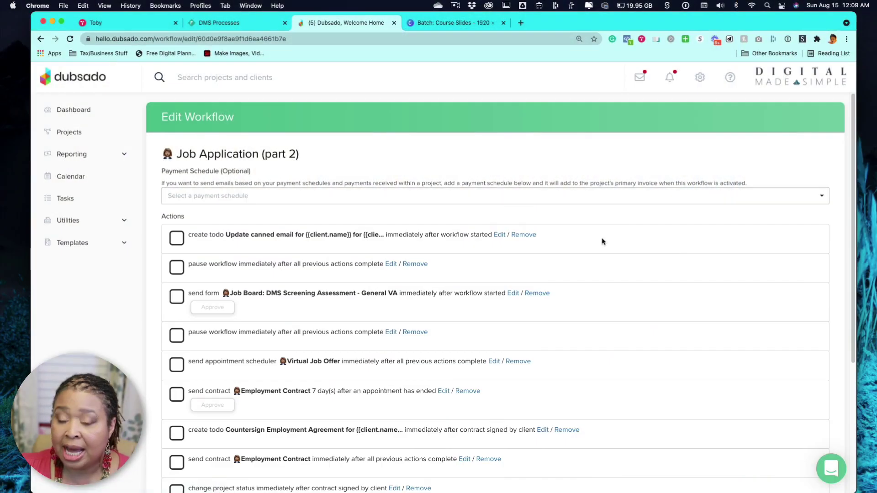
Review the Job Application (part 2) workflow actions from the canned email to-do to the final project status change.
{"action": "scroll", "coordinate": [610, 242], "scroll_direction": "down", "scroll_amount": 1}
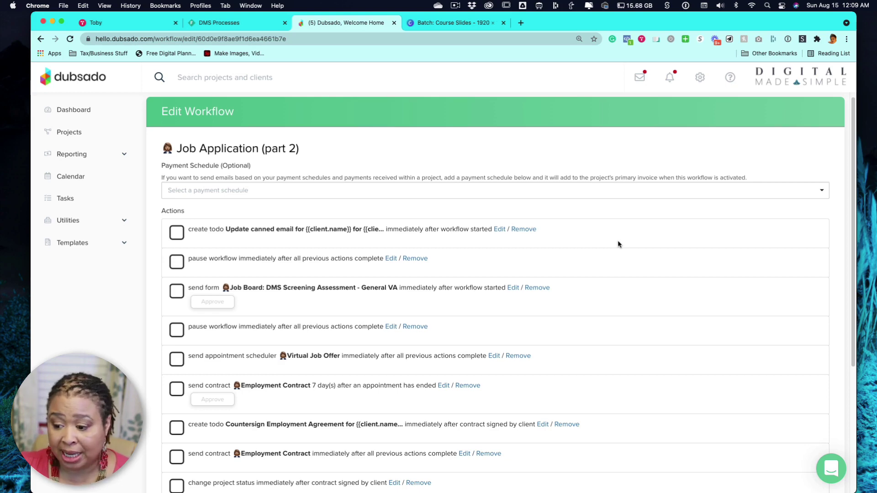
{"action": "scroll", "coordinate": [374, 302], "scroll_direction": "down", "scroll_amount": 1}
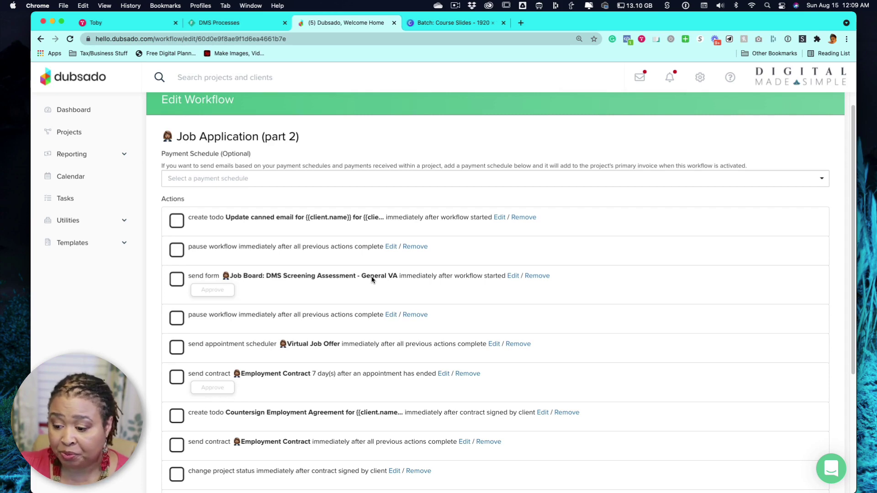
{"action": "scroll", "coordinate": [373, 280], "scroll_direction": "down", "scroll_amount": 2}
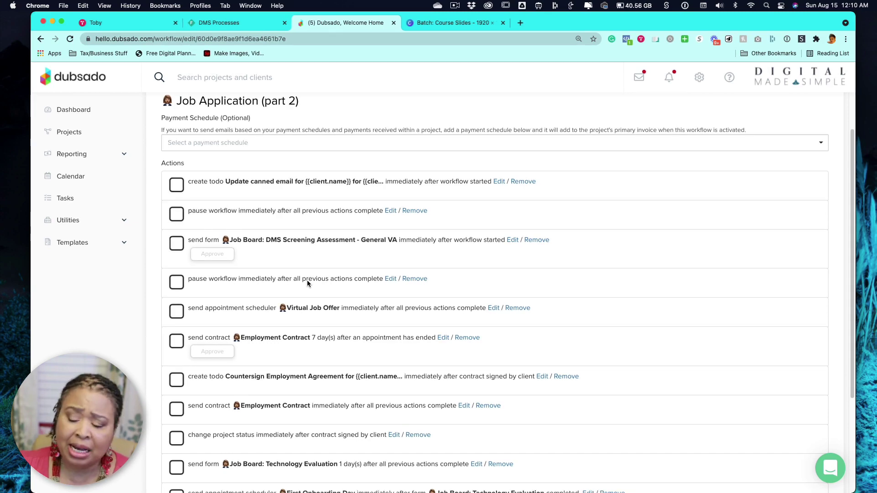
{"action": "scroll", "coordinate": [307, 280], "scroll_direction": "down", "scroll_amount": 1}
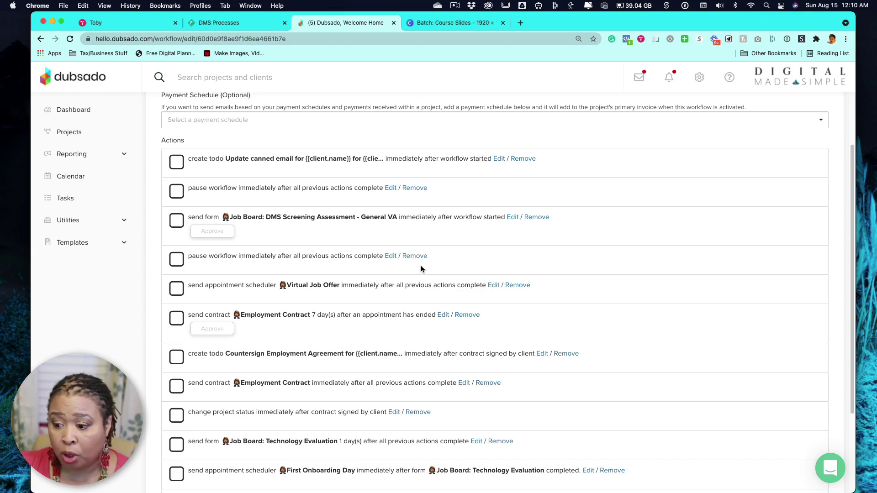
{"action": "scroll", "coordinate": [347, 283], "scroll_direction": "down", "scroll_amount": 1}
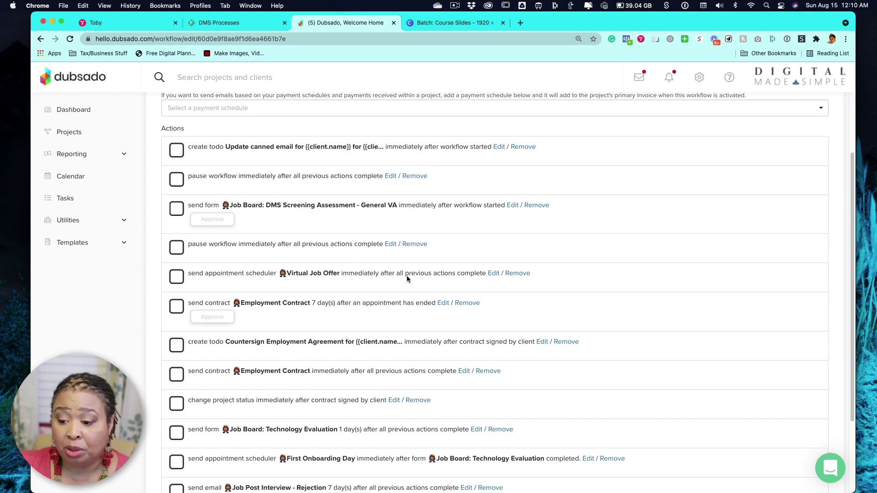
{"action": "scroll", "coordinate": [380, 281], "scroll_direction": "down", "scroll_amount": 2}
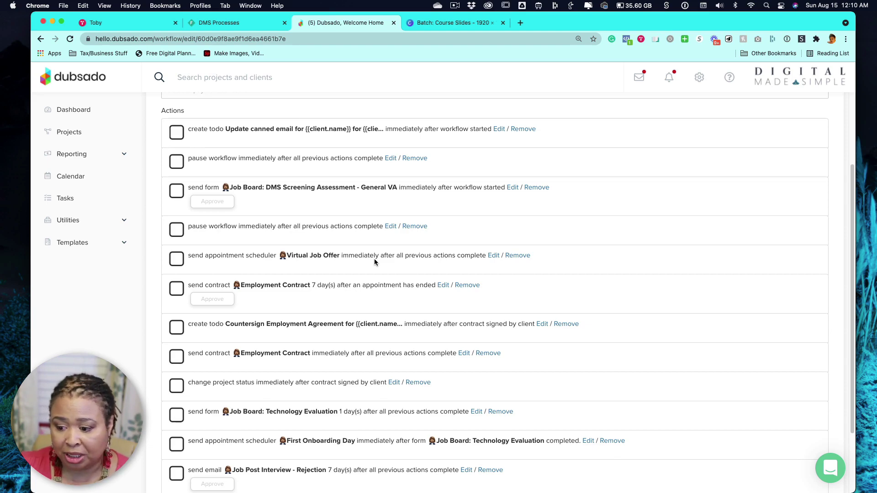
{"action": "scroll", "coordinate": [319, 254], "scroll_direction": "down", "scroll_amount": 2}
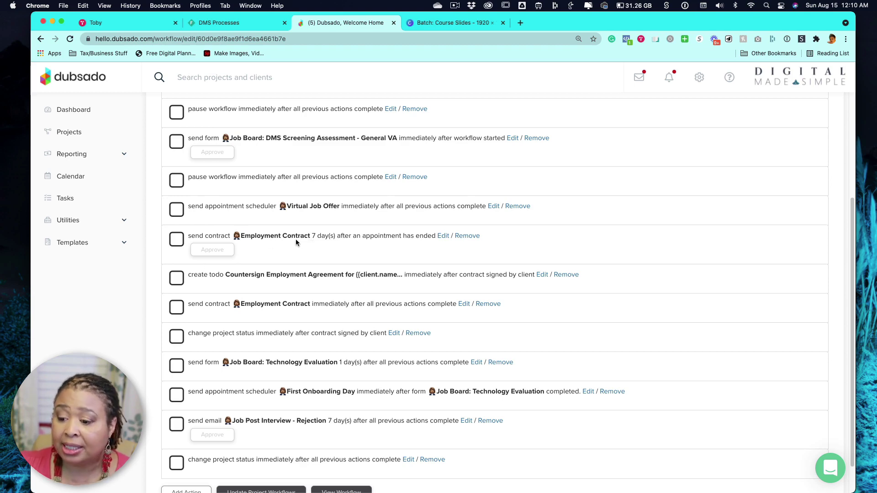
{"action": "scroll", "coordinate": [366, 274], "scroll_direction": "down", "scroll_amount": 1}
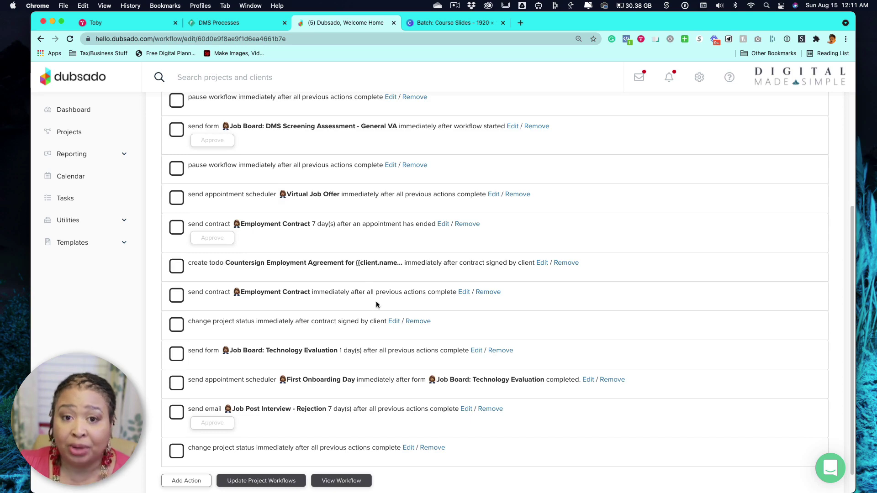
{"action": "scroll", "coordinate": [377, 304], "scroll_direction": "down", "scroll_amount": 1}
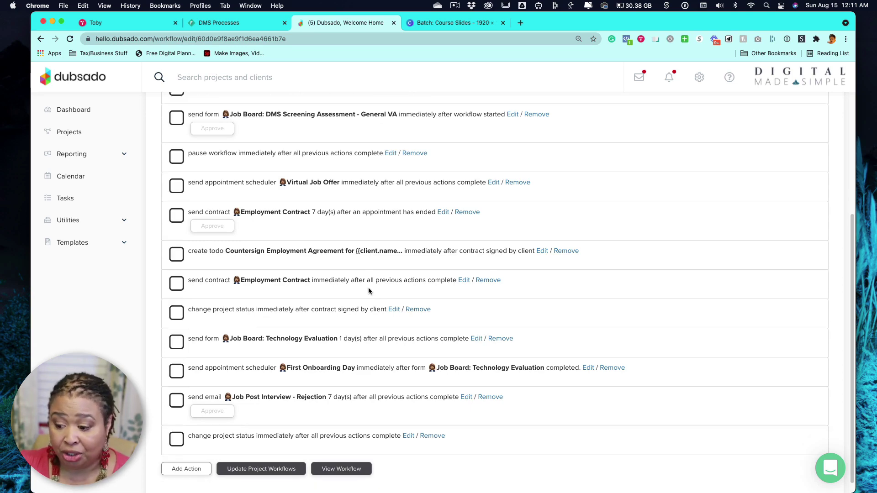
{"action": "scroll", "coordinate": [370, 292], "scroll_direction": "down", "scroll_amount": 1}
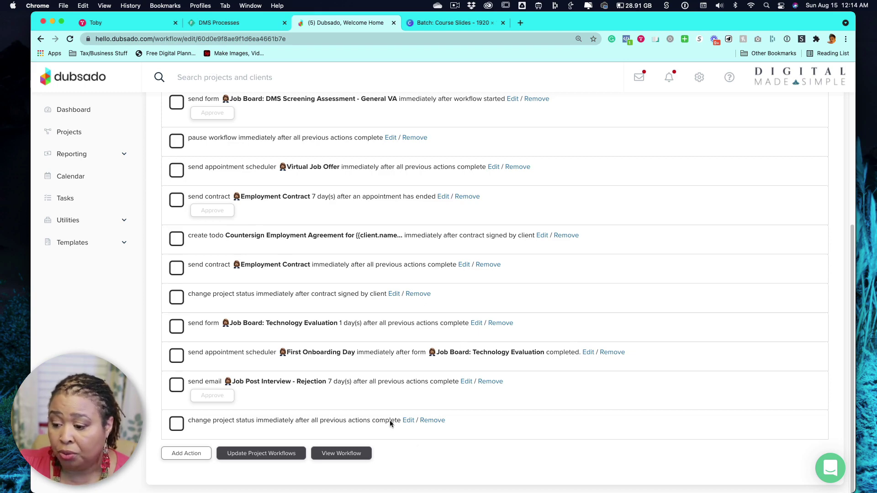
Inspect the project status set by the last action of the Job Application (part 2) workflow without altering it.
{"action": "left_click", "coordinate": [408, 421]}
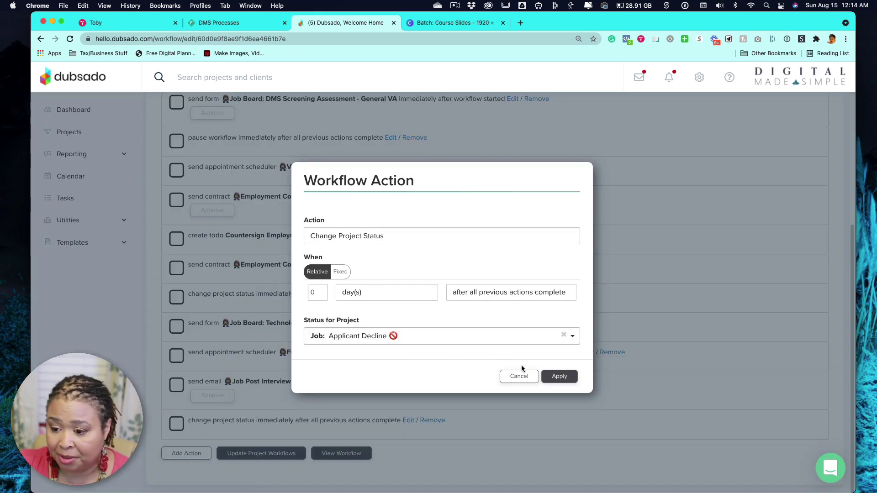
{"action": "left_click", "coordinate": [519, 376]}
{"action": "scroll", "coordinate": [475, 370], "scroll_direction": "up", "scroll_amount": 5}
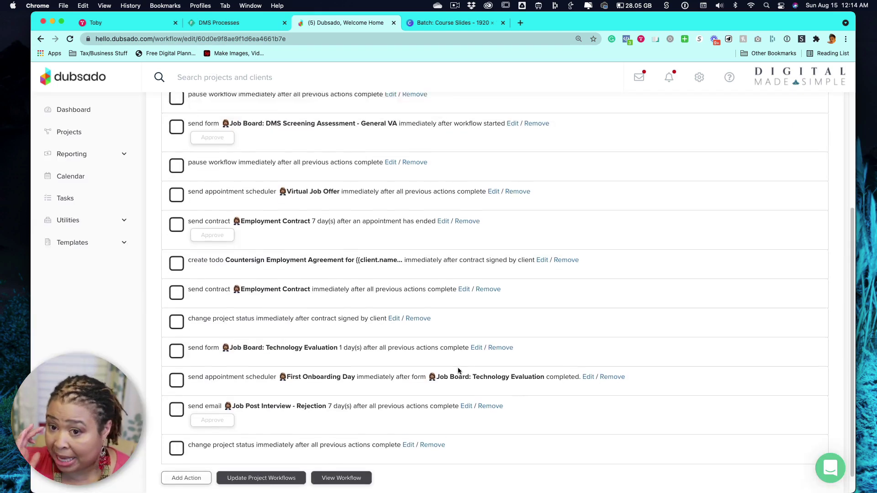
{"action": "scroll", "coordinate": [458, 371], "scroll_direction": "down", "scroll_amount": 2}
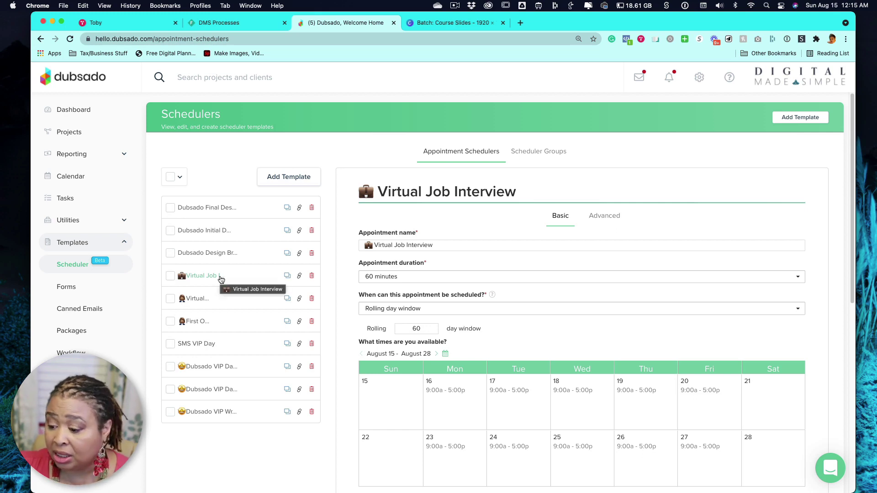
Review the Virtual Job Interview scheduler template's availability, location and invitation email body.
{"action": "scroll", "coordinate": [540, 290], "scroll_direction": "down", "scroll_amount": 3}
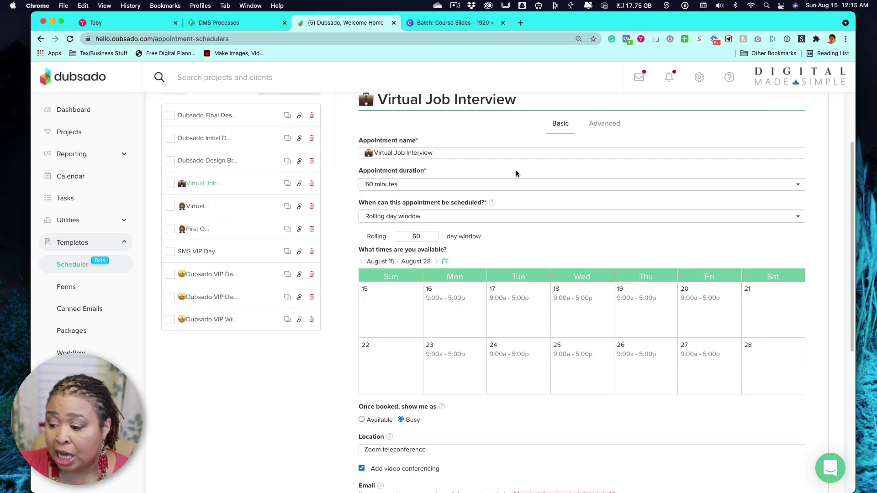
{"action": "scroll", "coordinate": [516, 174], "scroll_direction": "down", "scroll_amount": 6}
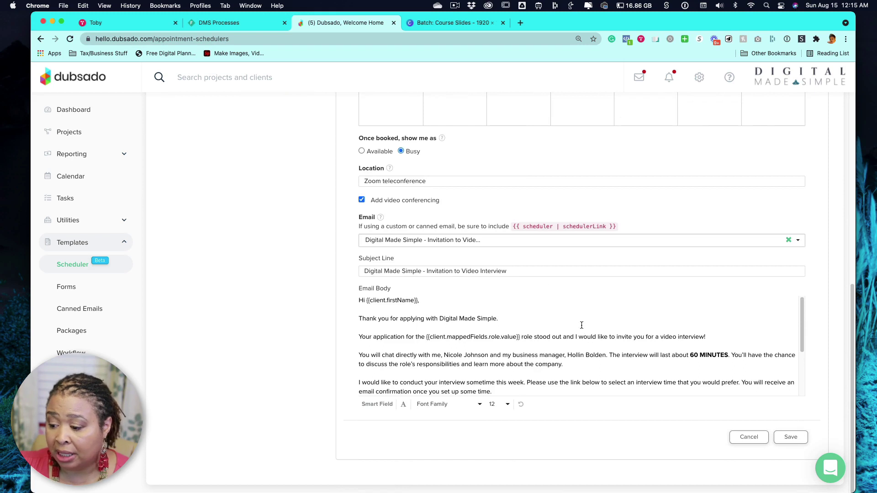
{"action": "scroll", "coordinate": [584, 320], "scroll_direction": "down", "scroll_amount": 4}
{"action": "scroll", "coordinate": [584, 320], "scroll_direction": "up", "scroll_amount": 2}
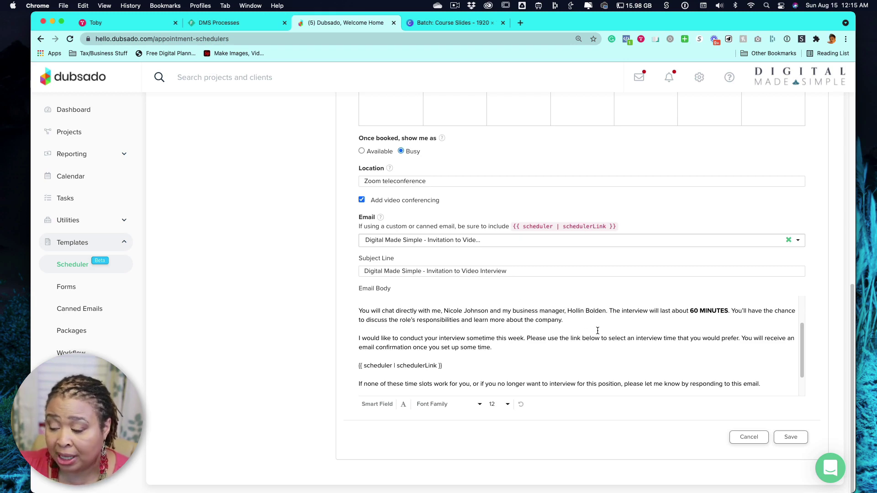
{"action": "scroll", "coordinate": [598, 330], "scroll_direction": "up", "scroll_amount": 2}
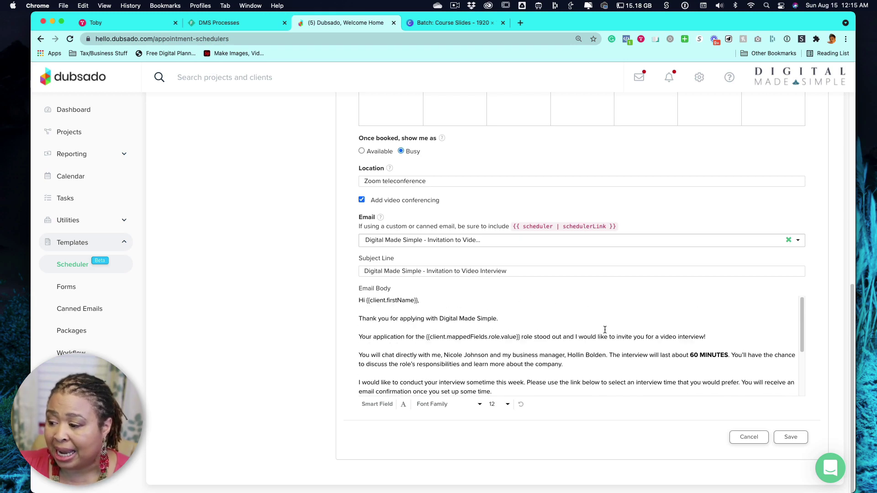
Review the Virtual Job Interview scheduler's advanced settings, from booking prevention and buffer time to sharing options and reminder notifications.
{"action": "scroll", "coordinate": [617, 323], "scroll_direction": "up", "scroll_amount": 10}
{"action": "left_click", "coordinate": [607, 218]}
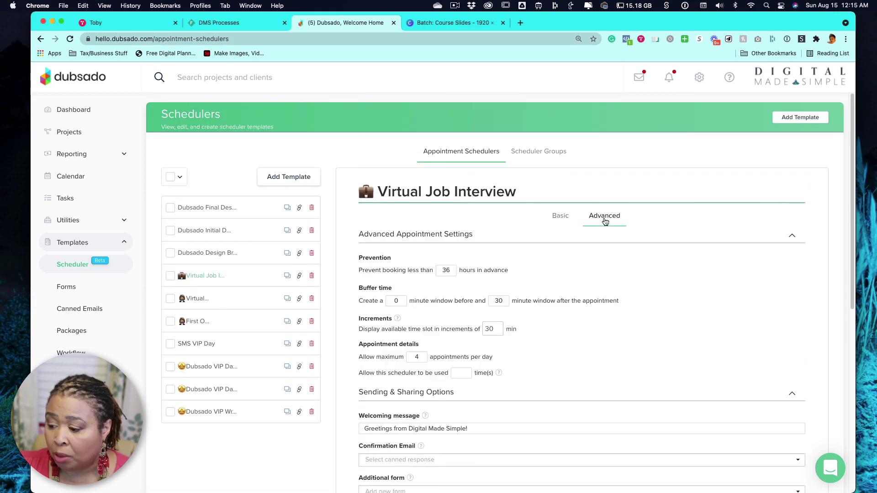
{"action": "scroll", "coordinate": [573, 286], "scroll_direction": "down", "scroll_amount": 3}
{"action": "scroll", "coordinate": [572, 286], "scroll_direction": "down", "scroll_amount": 5}
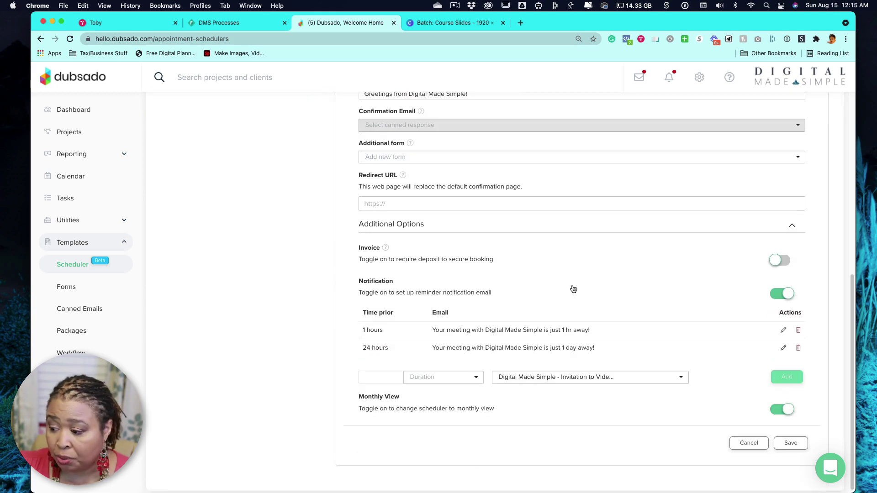
{"action": "scroll", "coordinate": [521, 300], "scroll_direction": "up", "scroll_amount": 5}
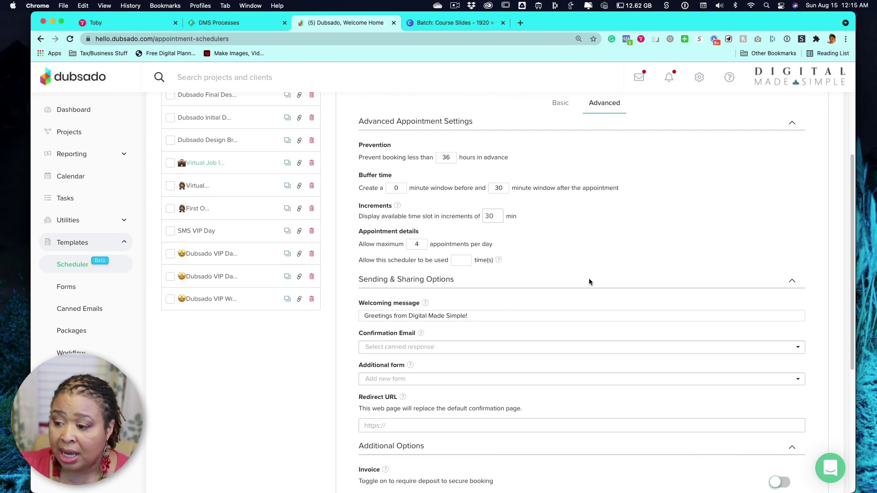
Open the Virtual Job Offer scheduler and review its availability, location, invitation email and advanced appointment settings.
{"action": "left_click", "coordinate": [196, 186]}
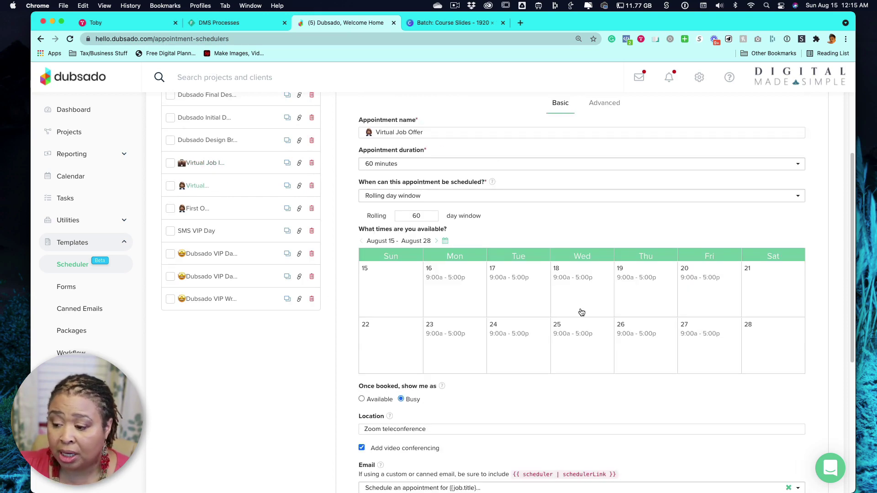
{"action": "scroll", "coordinate": [580, 310], "scroll_direction": "down", "scroll_amount": 5}
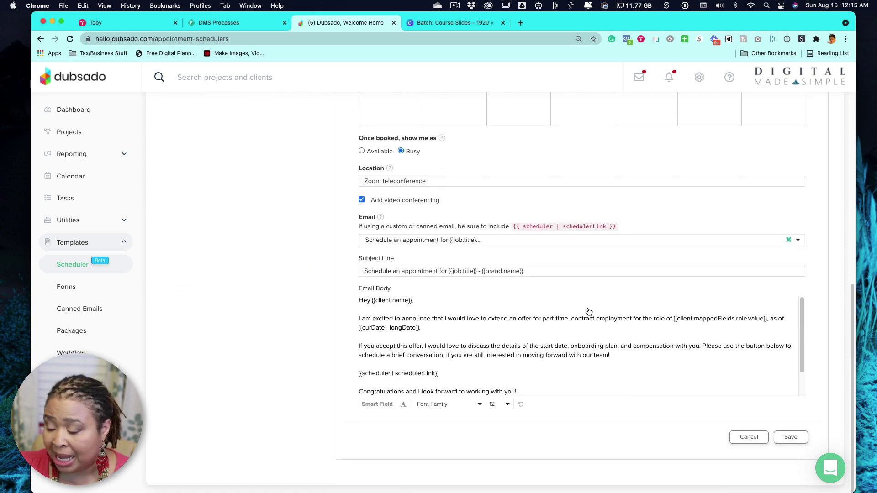
{"action": "scroll", "coordinate": [589, 311], "scroll_direction": "up", "scroll_amount": 1}
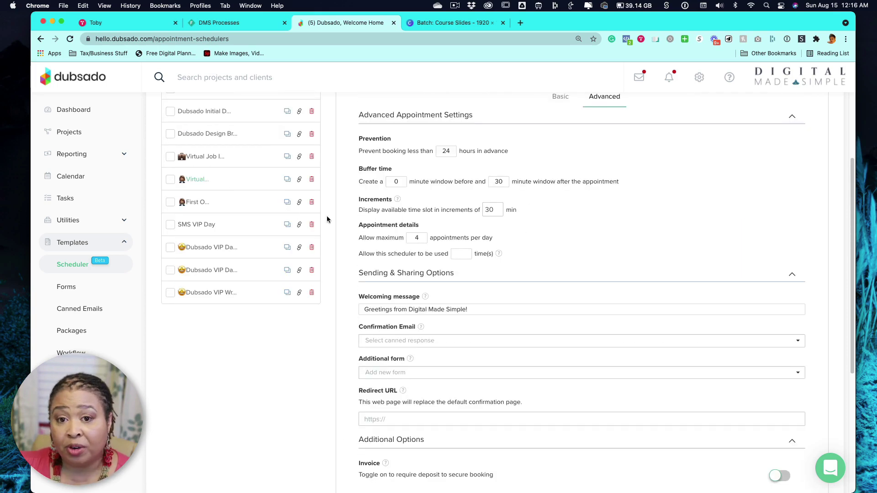
Open the First Onboarding Day scheduler and review its availability, onboarding email and advanced settings, including the additional form.
{"action": "left_click", "coordinate": [198, 202]}
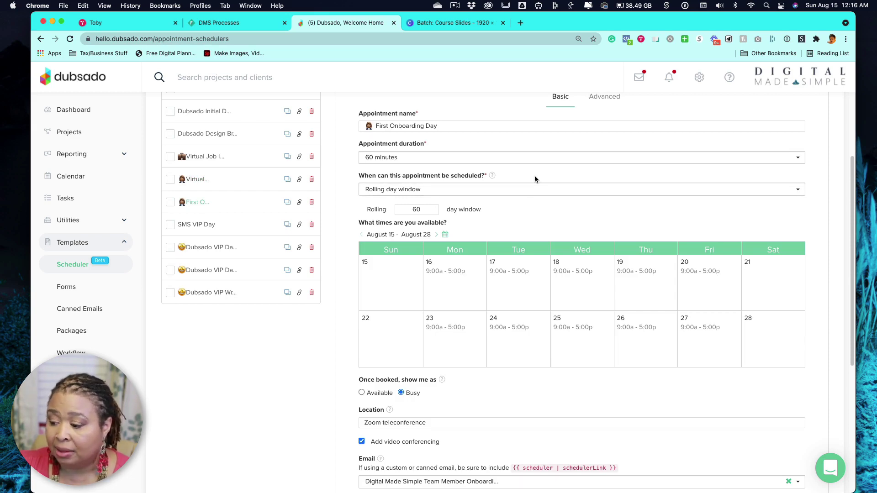
{"action": "scroll", "coordinate": [535, 178], "scroll_direction": "down", "scroll_amount": 5}
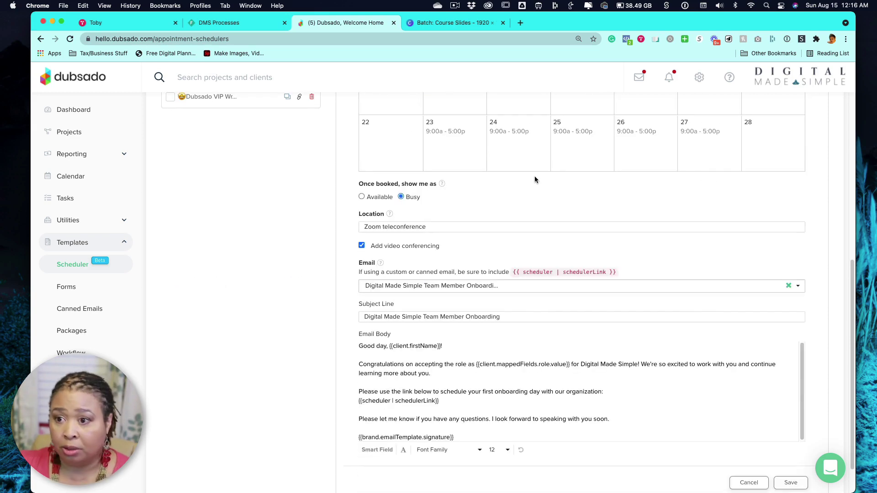
{"action": "scroll", "coordinate": [536, 183], "scroll_direction": "down", "scroll_amount": 1}
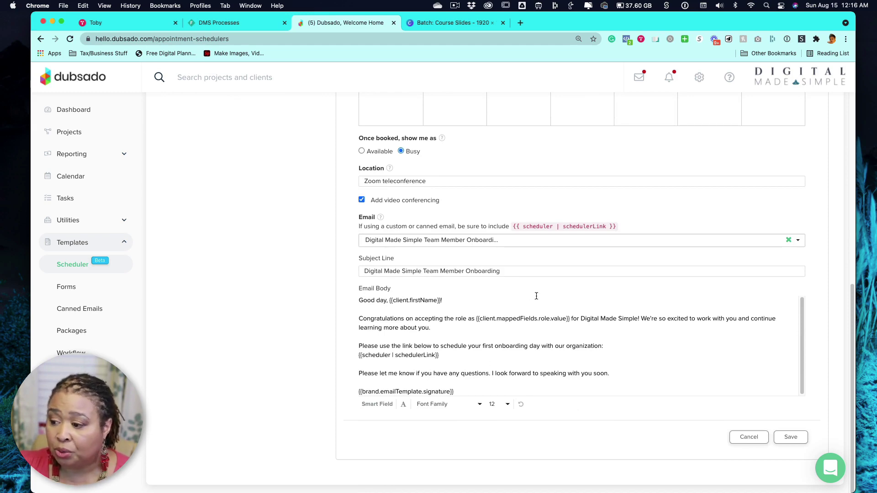
{"action": "scroll", "coordinate": [537, 296], "scroll_direction": "up", "scroll_amount": 8}
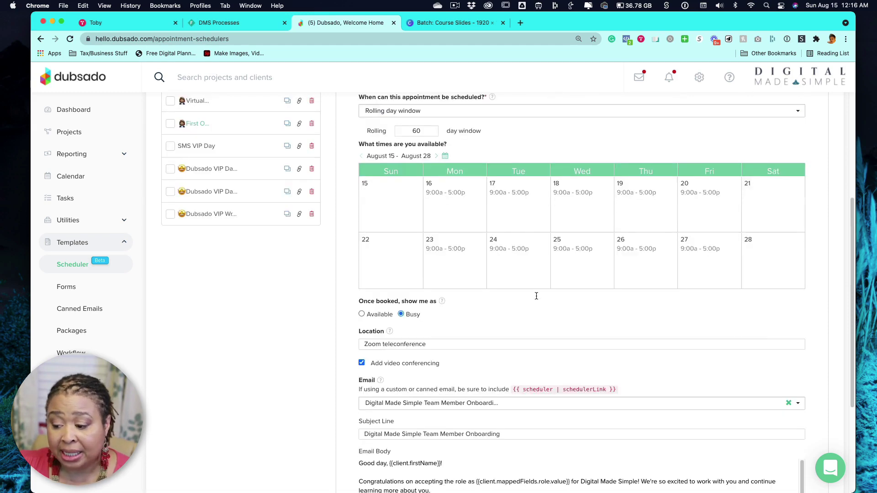
{"action": "left_click", "coordinate": [604, 183]}
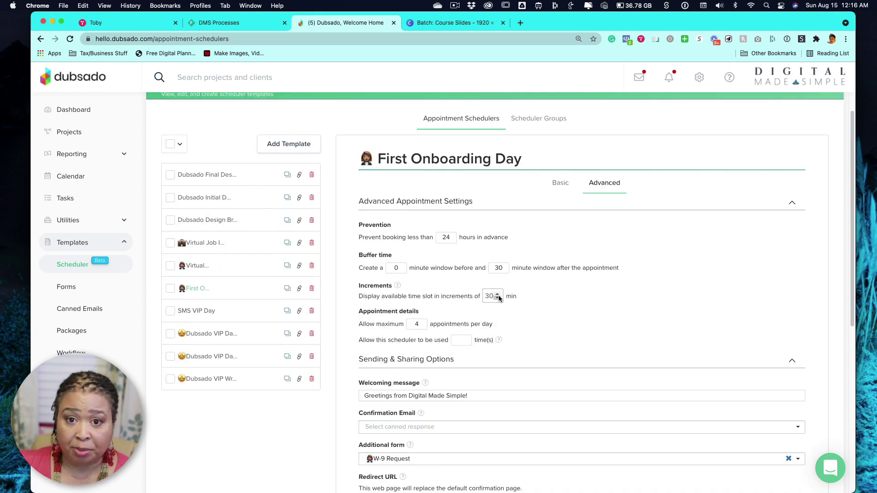
{"action": "scroll", "coordinate": [498, 298], "scroll_direction": "down", "scroll_amount": 3}
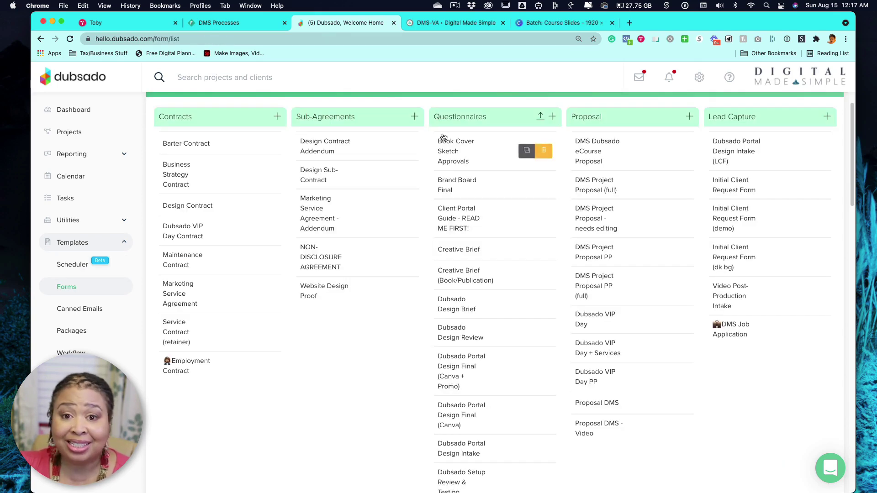
Look through the form templates for the hiring-related contract, questionnaires and lead capture form.
{"action": "mouse_move", "coordinate": [345, 227]}
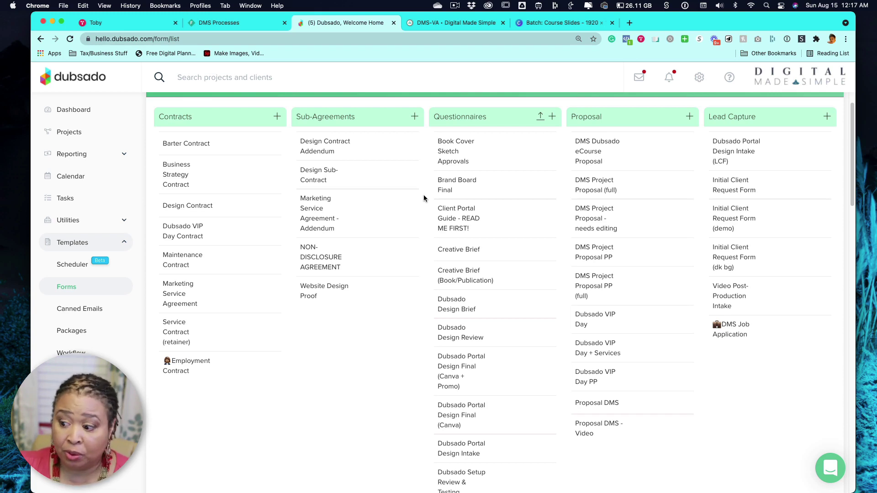
{"action": "scroll", "coordinate": [646, 196], "scroll_direction": "down", "scroll_amount": 12}
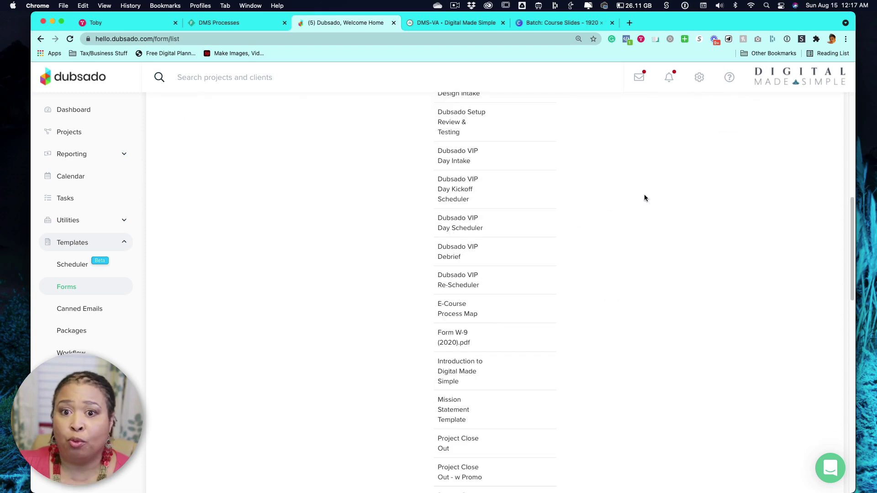
{"action": "scroll", "coordinate": [645, 198], "scroll_direction": "down", "scroll_amount": 10}
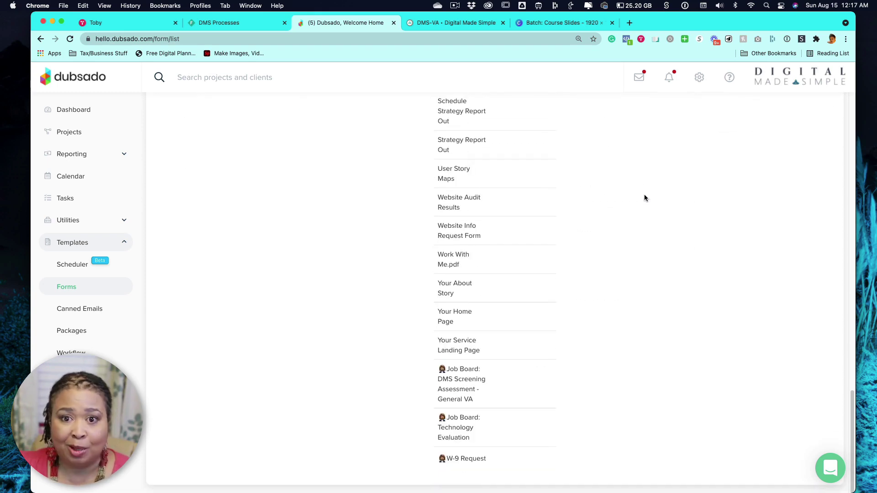
{"action": "scroll", "coordinate": [645, 198], "scroll_direction": "up", "scroll_amount": 12}
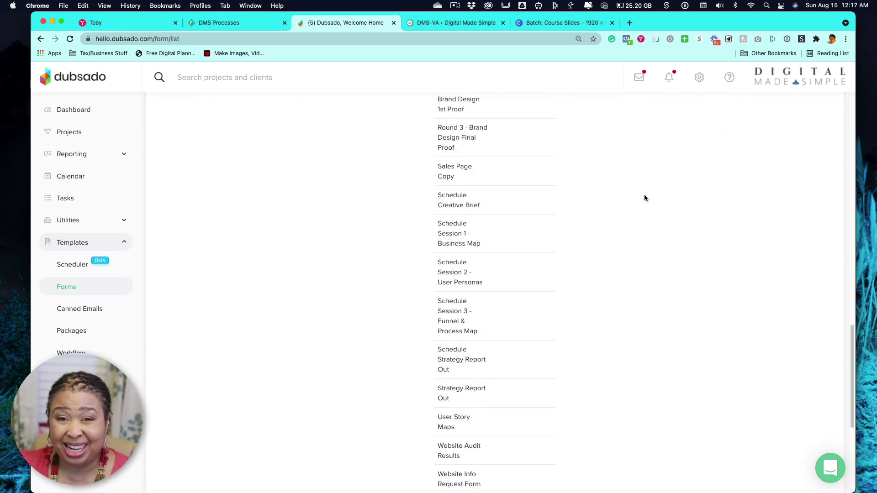
{"action": "scroll", "coordinate": [645, 198], "scroll_direction": "up", "scroll_amount": 3}
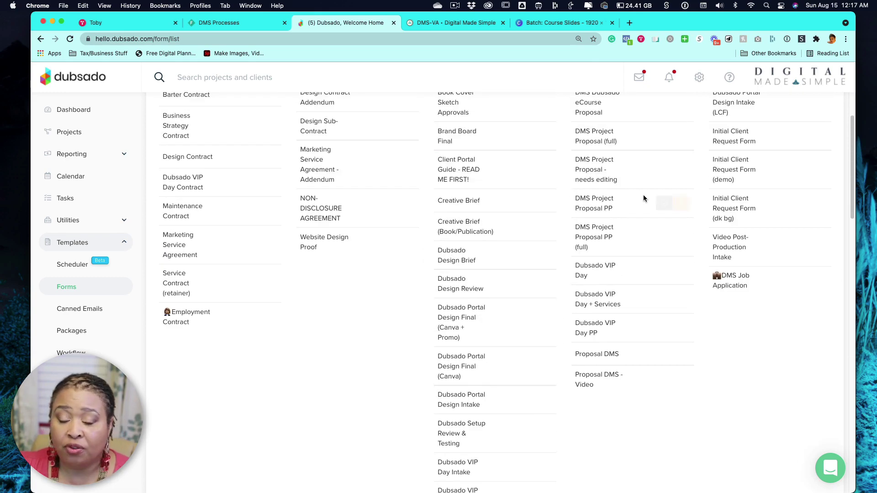
{"action": "scroll", "coordinate": [644, 197], "scroll_direction": "up", "scroll_amount": 3}
{"action": "scroll", "coordinate": [643, 199], "scroll_direction": "down", "scroll_amount": 4}
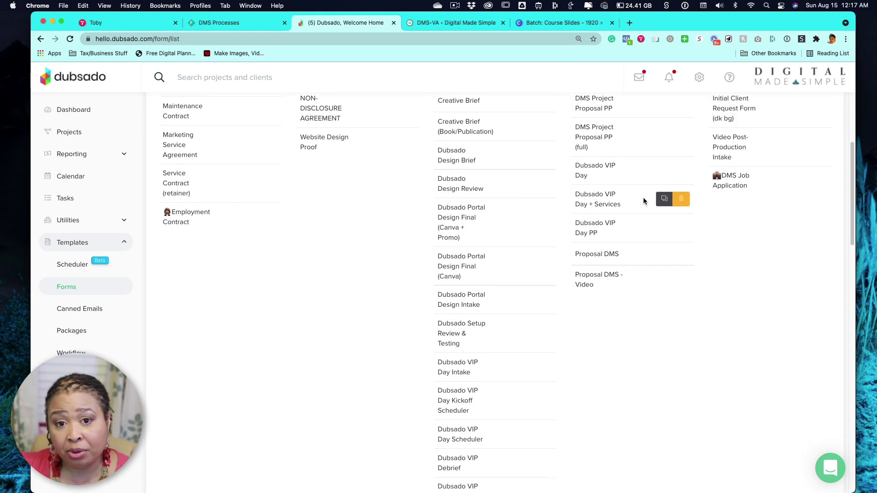
{"action": "scroll", "coordinate": [643, 197], "scroll_direction": "down", "scroll_amount": 1}
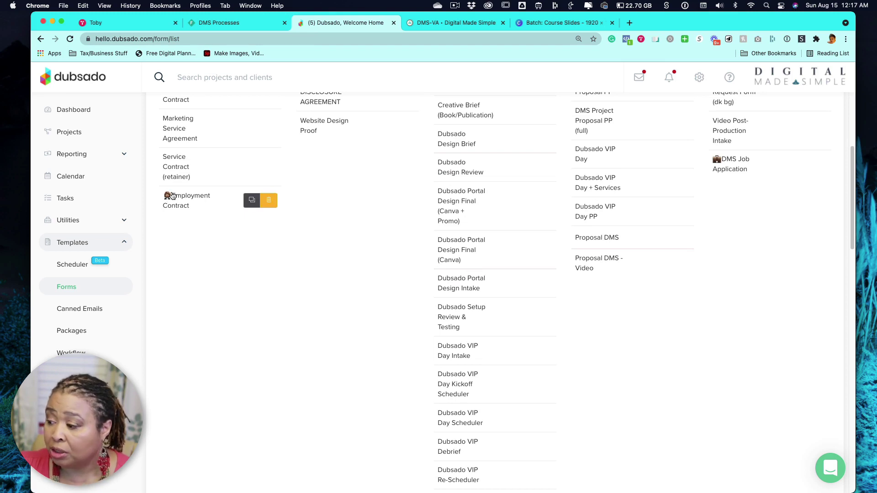
{"action": "scroll", "coordinate": [759, 150], "scroll_direction": "up", "scroll_amount": 2}
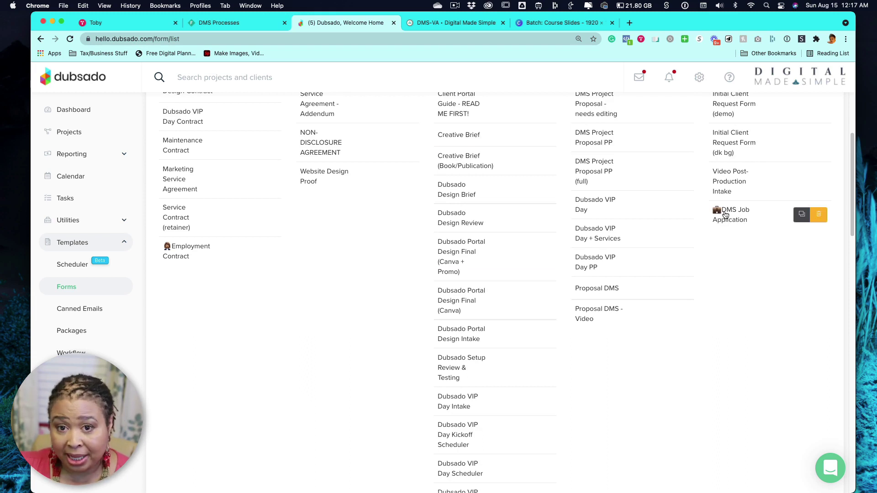
Switch to the DMS-VA job listing web page and review the role details, company description, responsibilities and requirements.
{"action": "left_click", "coordinate": [443, 23]}
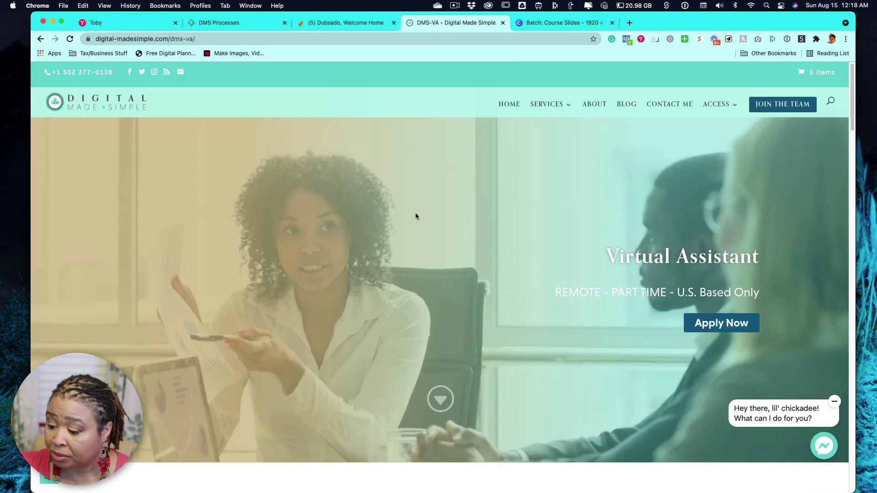
{"action": "scroll", "coordinate": [415, 213], "scroll_direction": "down", "scroll_amount": 7}
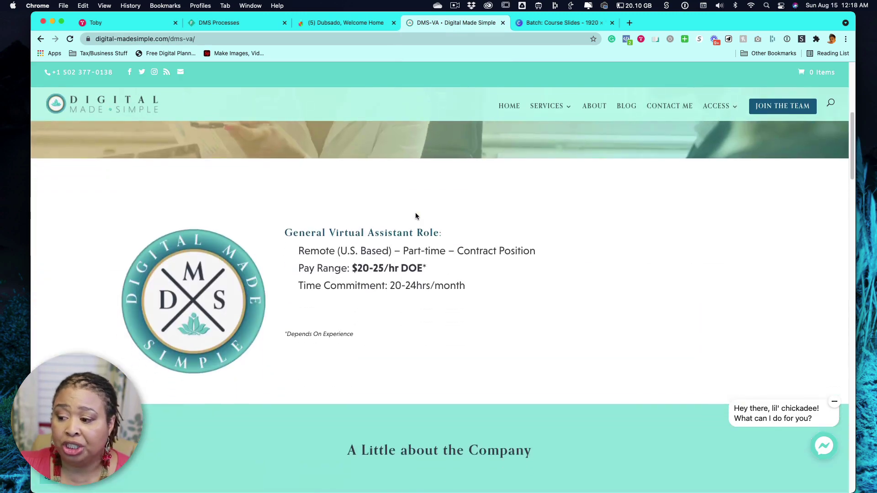
{"action": "scroll", "coordinate": [418, 214], "scroll_direction": "down", "scroll_amount": 2}
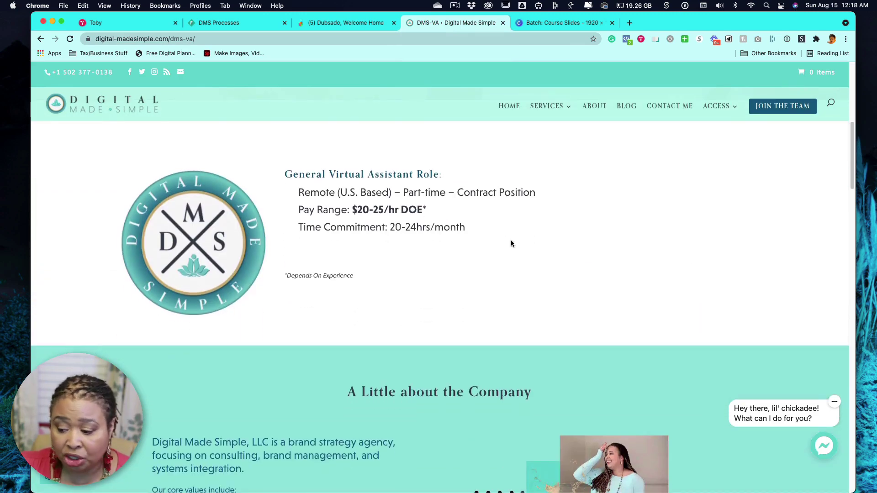
{"action": "scroll", "coordinate": [511, 242], "scroll_direction": "down", "scroll_amount": 5}
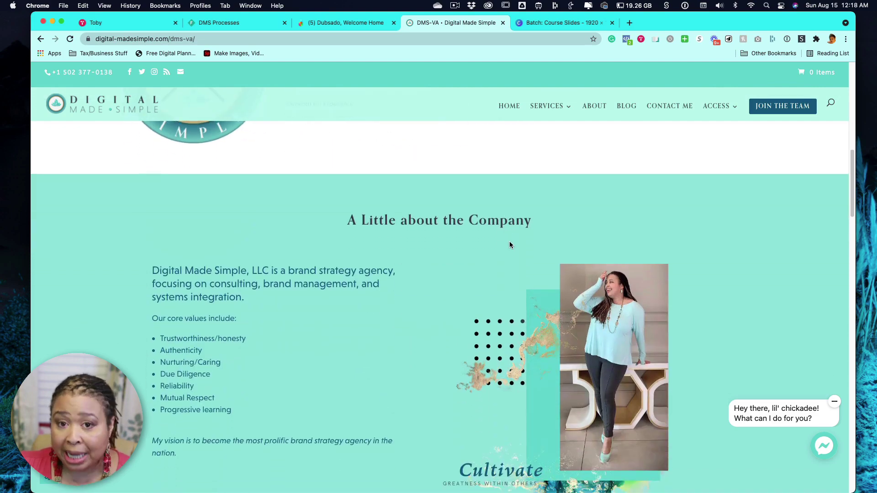
{"action": "scroll", "coordinate": [510, 246], "scroll_direction": "down", "scroll_amount": 14}
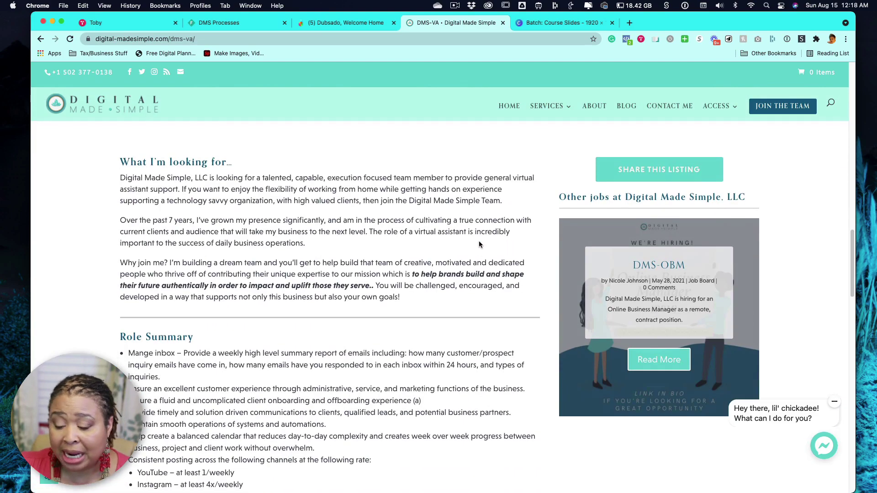
{"action": "scroll", "coordinate": [479, 243], "scroll_direction": "down", "scroll_amount": 3}
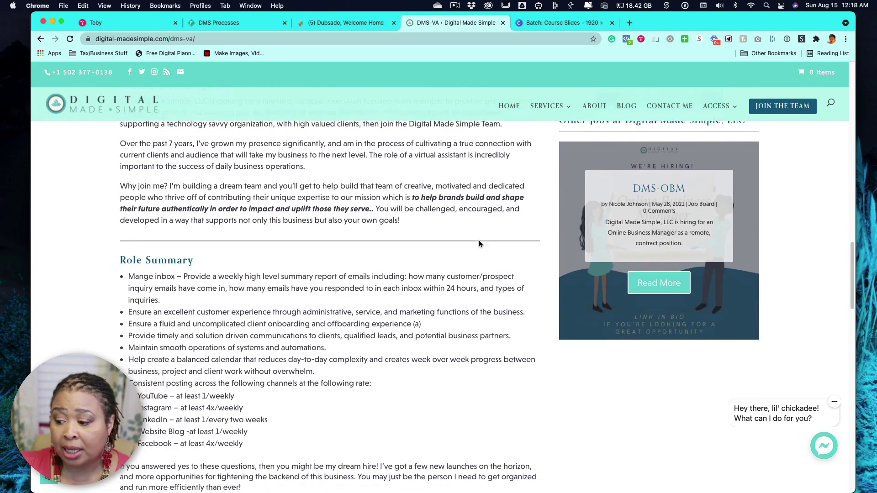
{"action": "scroll", "coordinate": [479, 244], "scroll_direction": "down", "scroll_amount": 6}
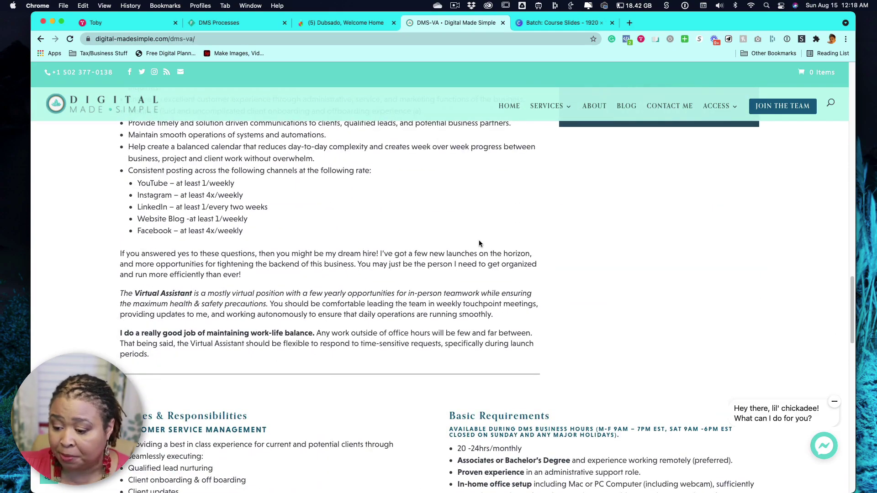
{"action": "scroll", "coordinate": [478, 244], "scroll_direction": "down", "scroll_amount": 18}
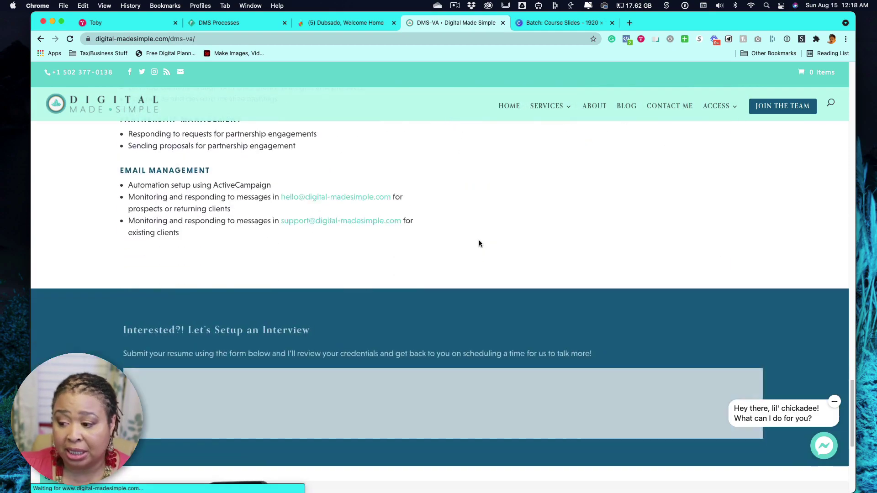
Examine the job application form embedded in the listing, from the contact fields through the background and experience questions.
{"action": "scroll", "coordinate": [478, 243], "scroll_direction": "down", "scroll_amount": 6}
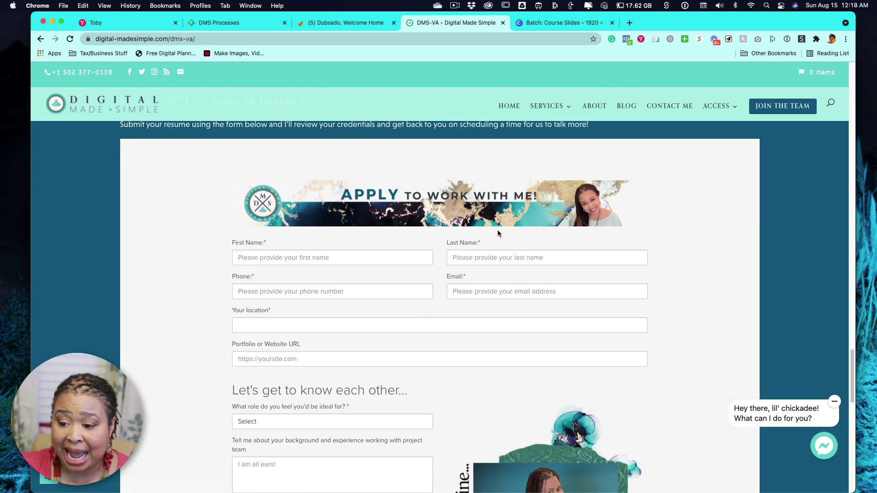
{"action": "scroll", "coordinate": [658, 183], "scroll_direction": "up", "scroll_amount": 2}
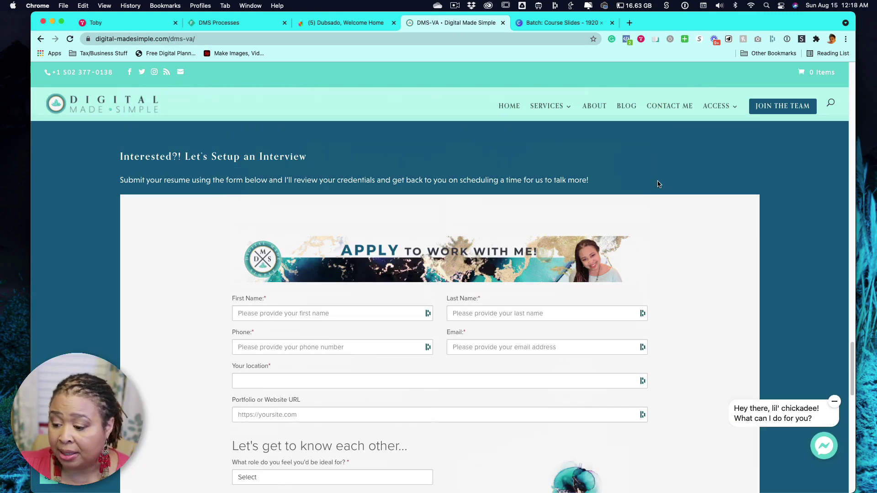
{"action": "scroll", "coordinate": [657, 180], "scroll_direction": "down", "scroll_amount": 5}
{"action": "scroll", "coordinate": [657, 180], "scroll_direction": "up", "scroll_amount": 2}
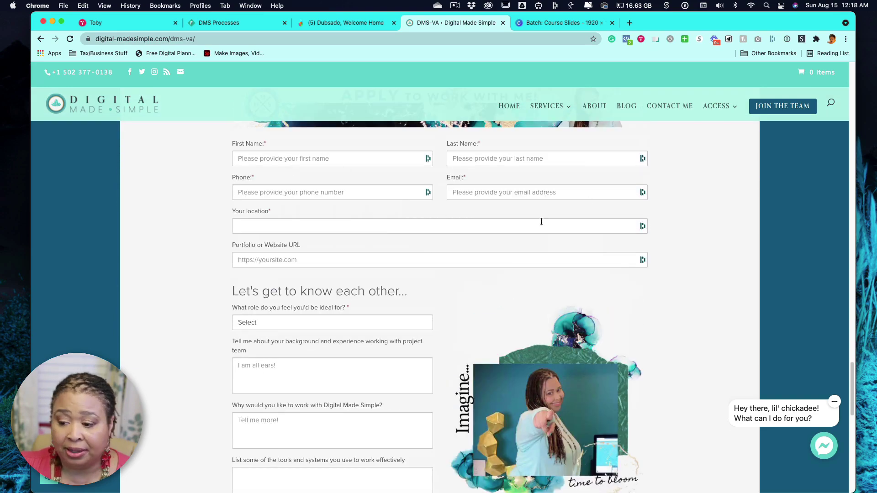
{"action": "scroll", "coordinate": [541, 222], "scroll_direction": "down", "scroll_amount": 3}
{"action": "scroll", "coordinate": [545, 224], "scroll_direction": "down", "scroll_amount": 10}
{"action": "scroll", "coordinate": [546, 224], "scroll_direction": "up", "scroll_amount": 9}
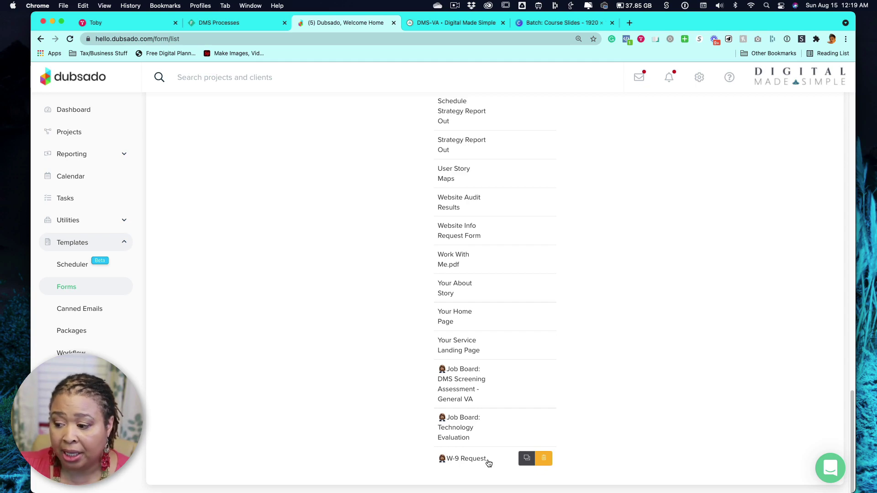
Open the Job Board: DMS Screening Assessment - General VA questionnaire in Dubsado and review its introduction and resource links.
{"action": "left_click", "coordinate": [456, 383]}
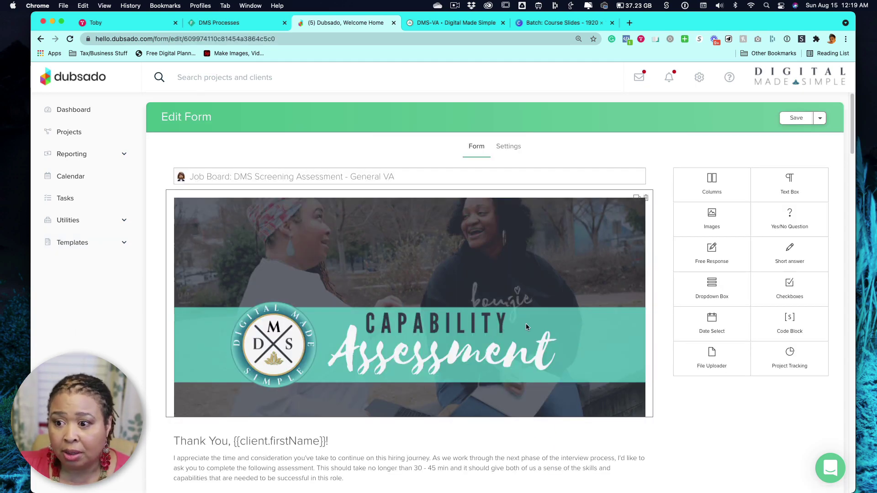
{"action": "scroll", "coordinate": [525, 324], "scroll_direction": "down", "scroll_amount": 4}
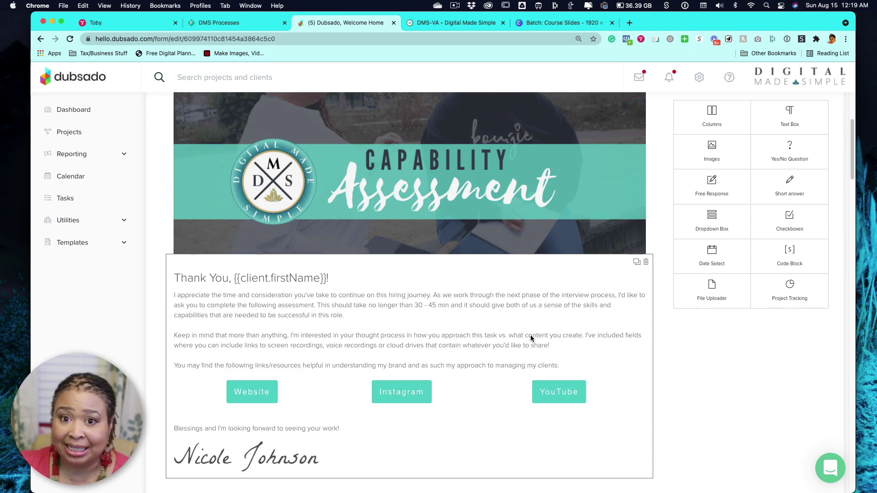
{"action": "scroll", "coordinate": [532, 338], "scroll_direction": "down", "scroll_amount": 1}
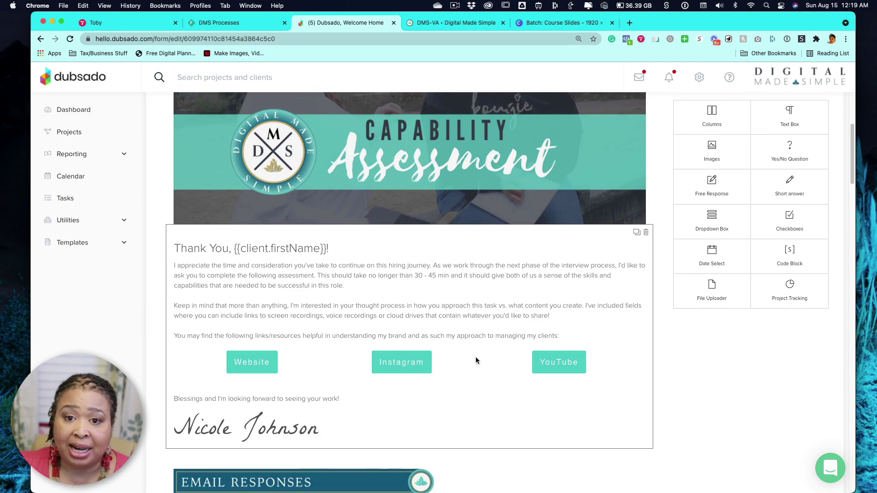
Examine the screening assessment's Email Responses section with its example emails and response fields, and the Client Care onboarding questions.
{"action": "scroll", "coordinate": [476, 358], "scroll_direction": "down", "scroll_amount": 7}
{"action": "scroll", "coordinate": [472, 357], "scroll_direction": "down", "scroll_amount": 3}
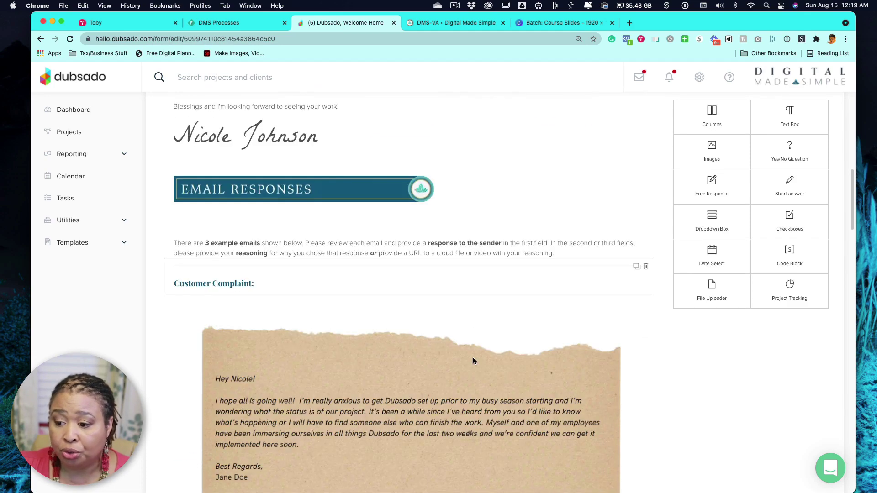
{"action": "scroll", "coordinate": [473, 357], "scroll_direction": "down", "scroll_amount": 4}
{"action": "scroll", "coordinate": [473, 358], "scroll_direction": "down", "scroll_amount": 5}
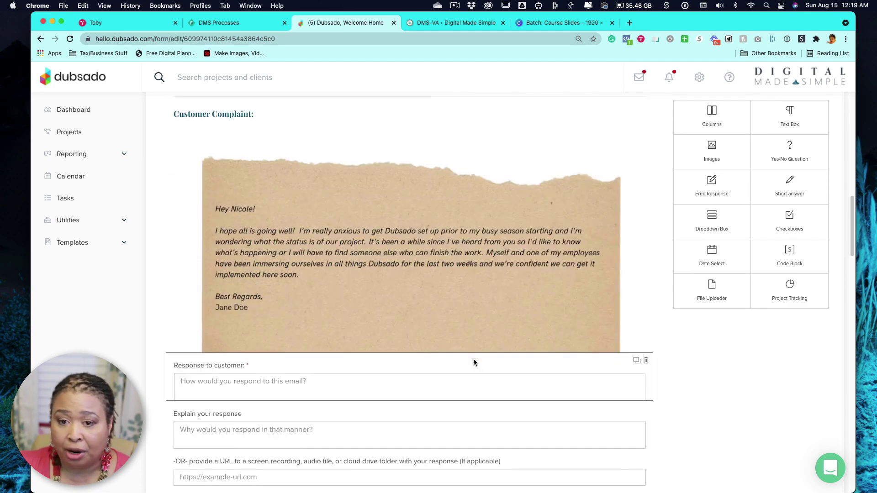
{"action": "scroll", "coordinate": [473, 358], "scroll_direction": "up", "scroll_amount": 6}
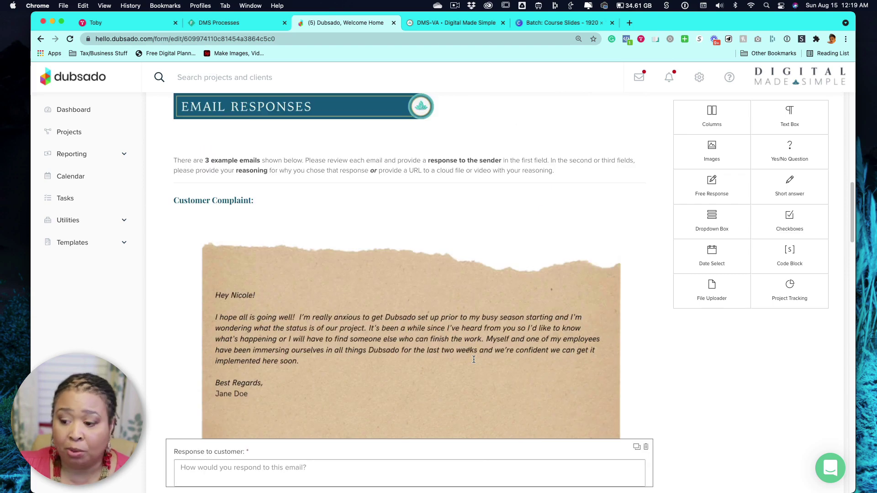
{"action": "scroll", "coordinate": [473, 359], "scroll_direction": "down", "scroll_amount": 2}
{"action": "scroll", "coordinate": [473, 359], "scroll_direction": "down", "scroll_amount": 15}
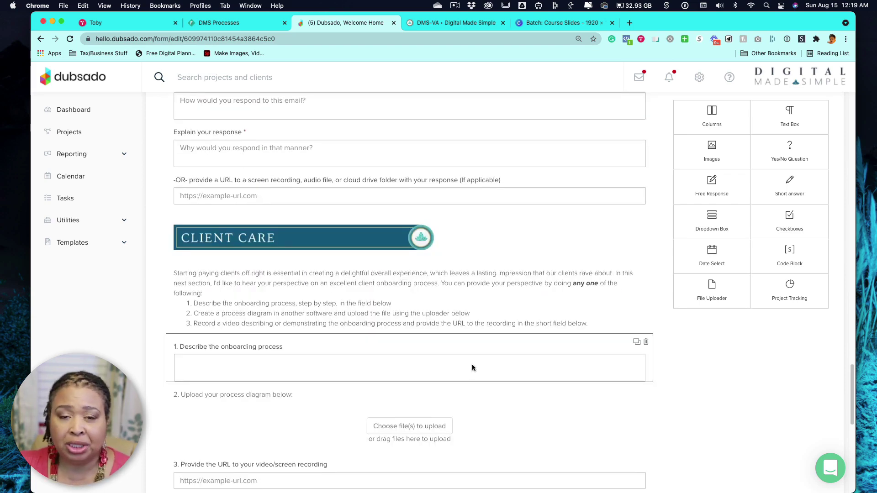
{"action": "scroll", "coordinate": [473, 361], "scroll_direction": "down", "scroll_amount": 2}
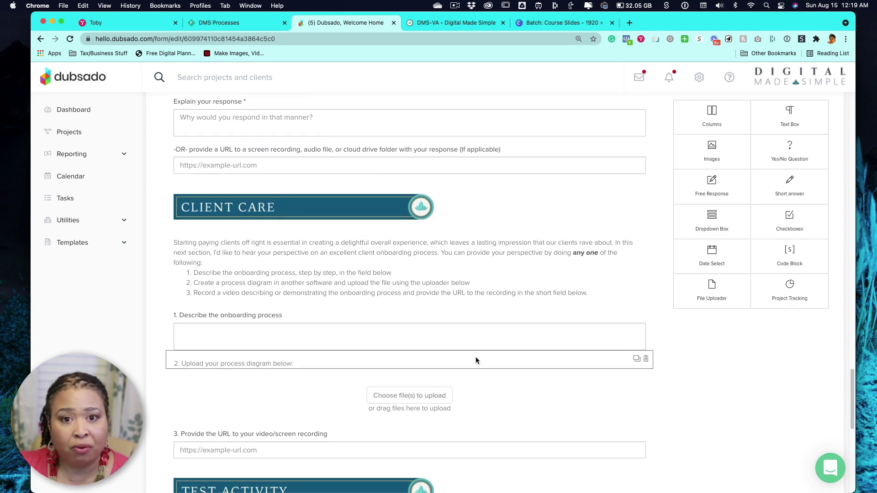
{"action": "scroll", "coordinate": [475, 361], "scroll_direction": "down", "scroll_amount": 1}
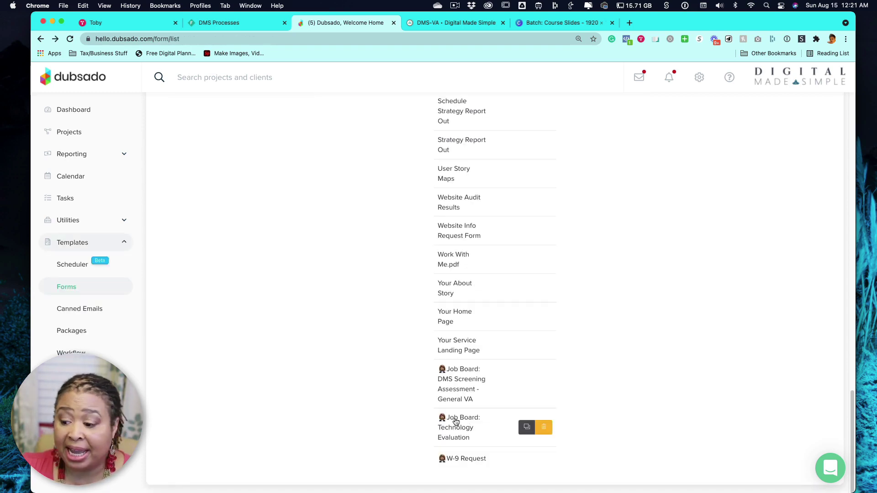
Open the Job Board: Technology Evaluation questionnaire and review its Heavily Used Tech, Supportive Tech, Social Media and Orientation Meeting sections.
{"action": "left_click", "coordinate": [456, 422]}
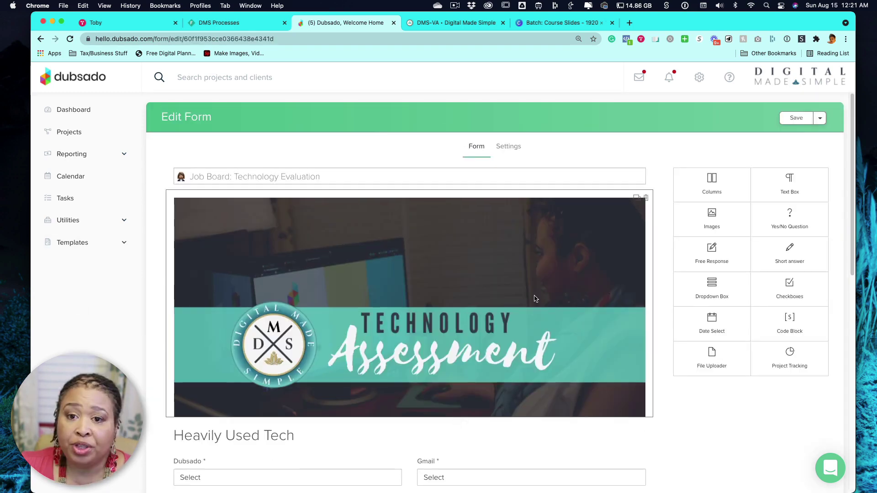
{"action": "scroll", "coordinate": [537, 294], "scroll_direction": "down", "scroll_amount": 5}
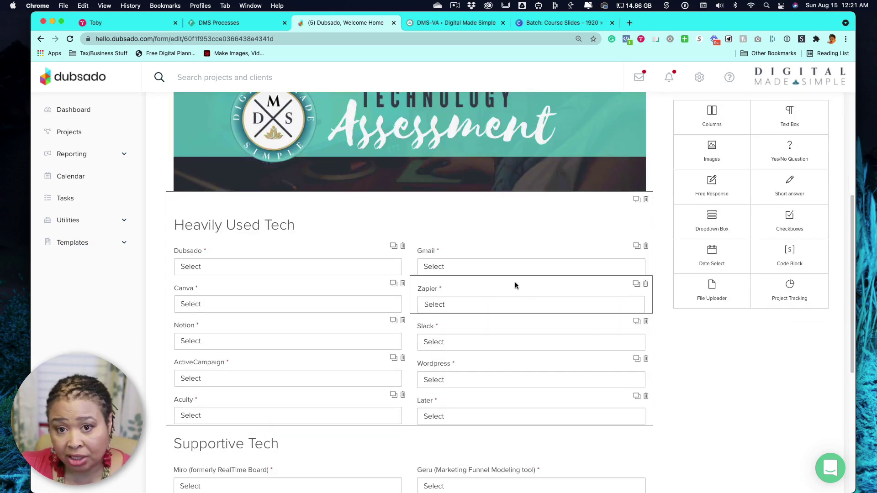
{"action": "scroll", "coordinate": [515, 286], "scroll_direction": "down", "scroll_amount": 2}
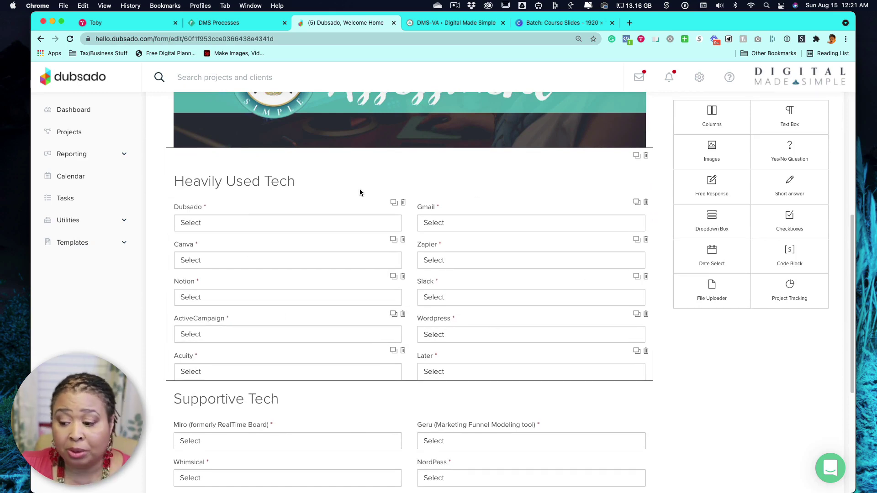
{"action": "scroll", "coordinate": [360, 192], "scroll_direction": "down", "scroll_amount": 4}
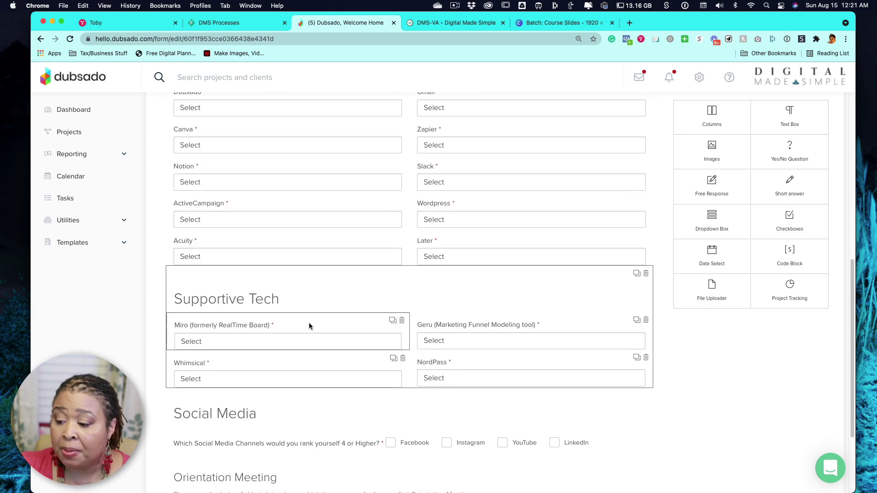
{"action": "scroll", "coordinate": [309, 322], "scroll_direction": "down", "scroll_amount": 5}
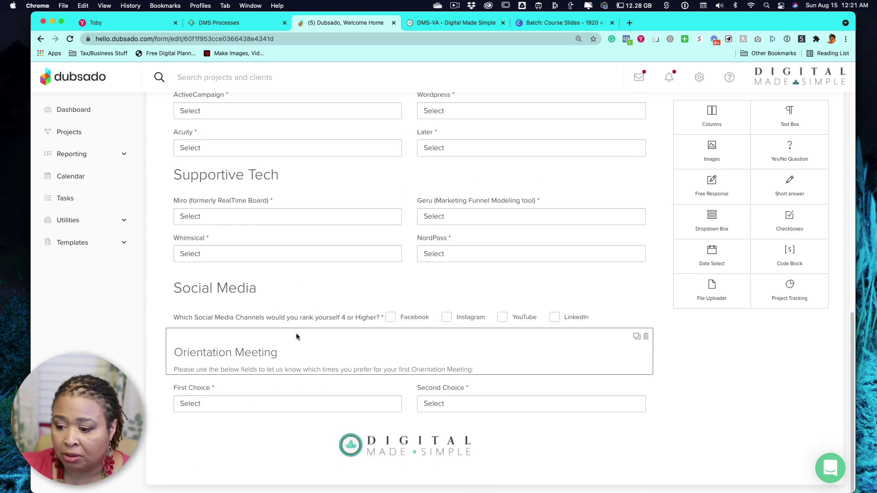
{"action": "scroll", "coordinate": [296, 337], "scroll_direction": "up", "scroll_amount": 5}
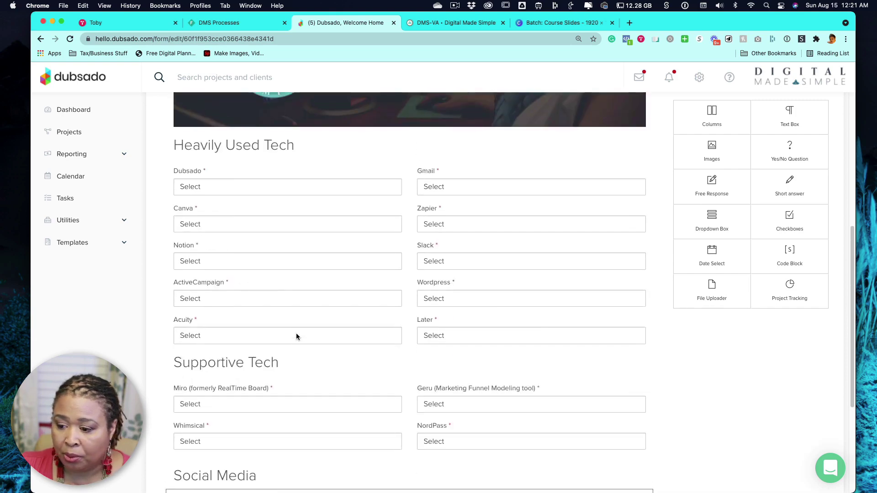
Inspect the rating options of the Dubsado dropdown question under Heavily Used Tech, leaving them as they are.
{"action": "left_click", "coordinate": [286, 215]}
{"action": "left_click", "coordinate": [606, 228]}
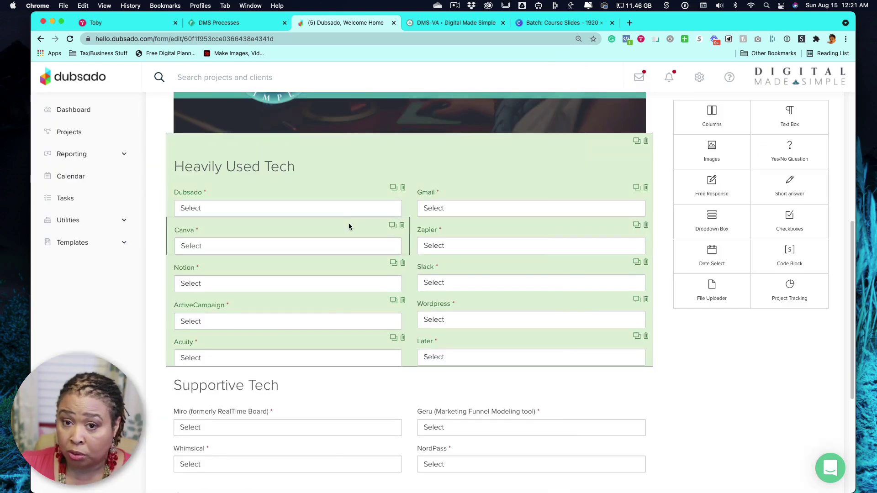
{"action": "left_click", "coordinate": [345, 208]}
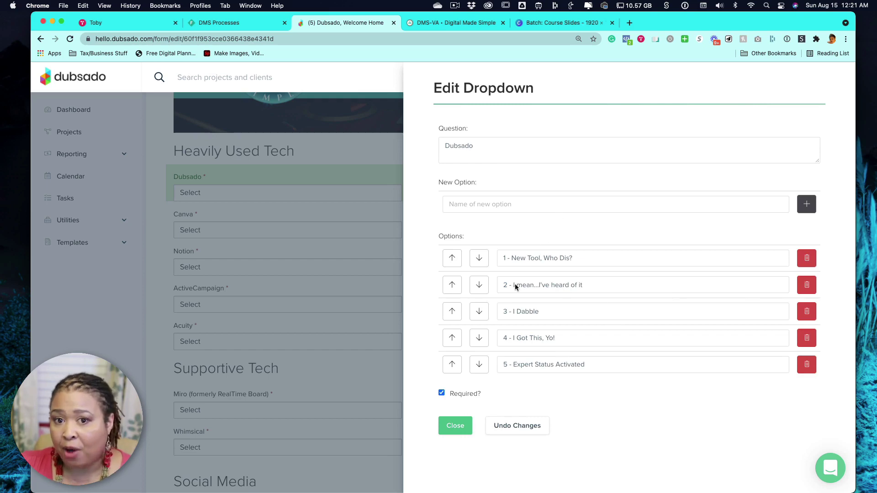
{"action": "left_click", "coordinate": [458, 433]}
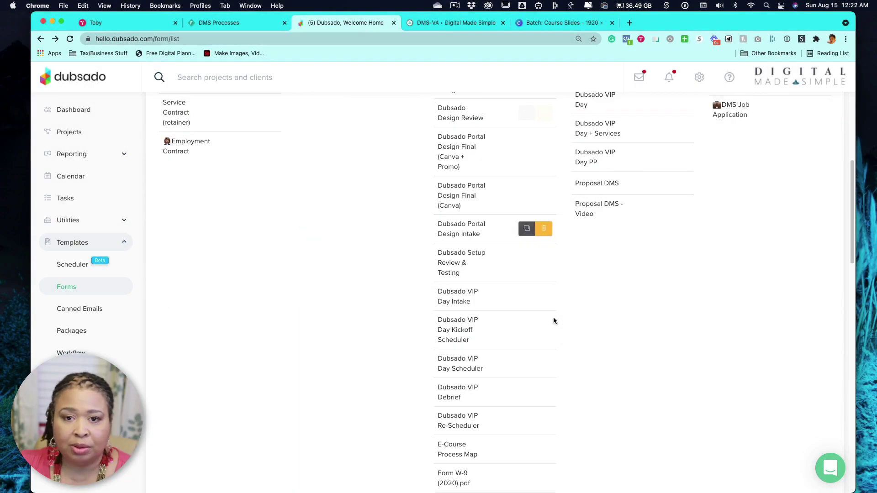
Open the Employment Contract template from the forms list and review its position, working hours, compensation and scope of duties.
{"action": "scroll", "coordinate": [553, 320], "scroll_direction": "down", "scroll_amount": 4}
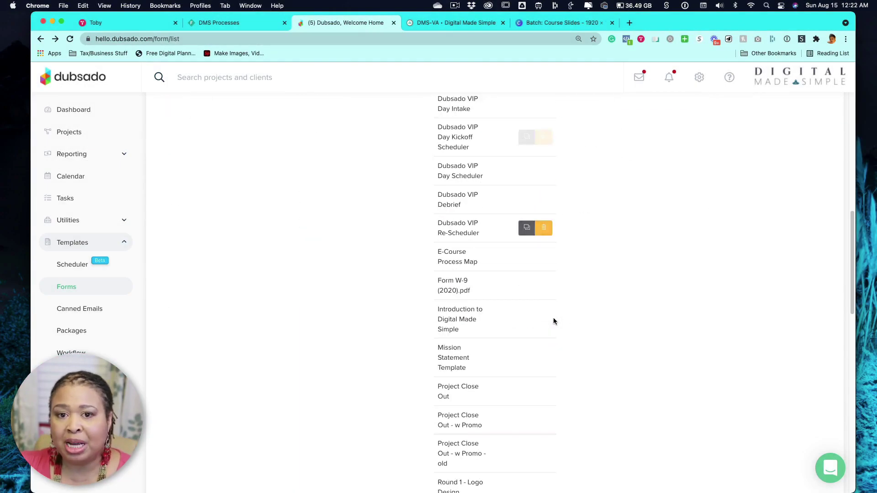
{"action": "scroll", "coordinate": [553, 320], "scroll_direction": "up", "scroll_amount": 7}
{"action": "mouse_move", "coordinate": [193, 281]}
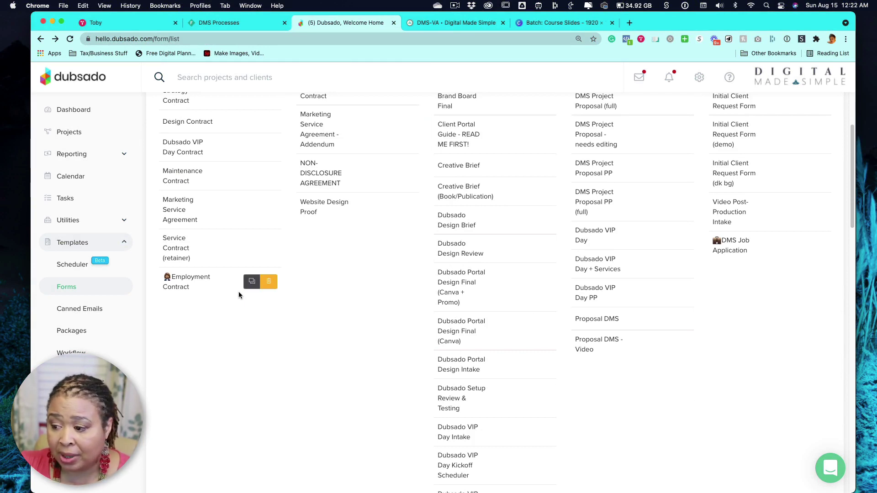
{"action": "left_click", "coordinate": [178, 281]}
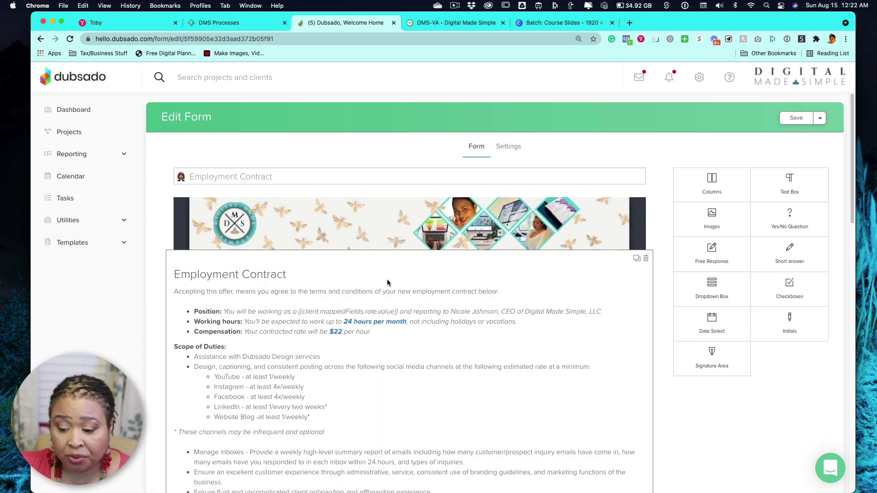
{"action": "scroll", "coordinate": [396, 282], "scroll_direction": "down", "scroll_amount": 2}
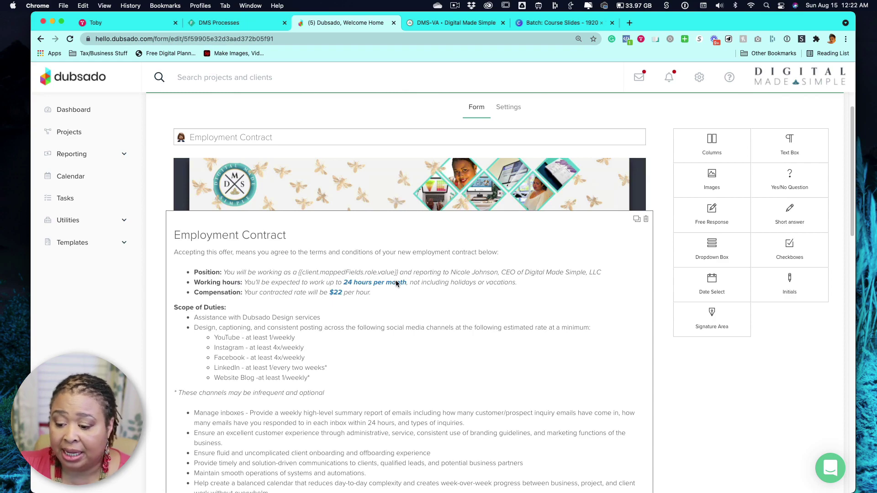
Review the contract's confidentiality and non-compete clauses, the preferred start date field, and the employee and company signature areas.
{"action": "scroll", "coordinate": [396, 282], "scroll_direction": "down", "scroll_amount": 10}
{"action": "scroll", "coordinate": [396, 284], "scroll_direction": "down", "scroll_amount": 9}
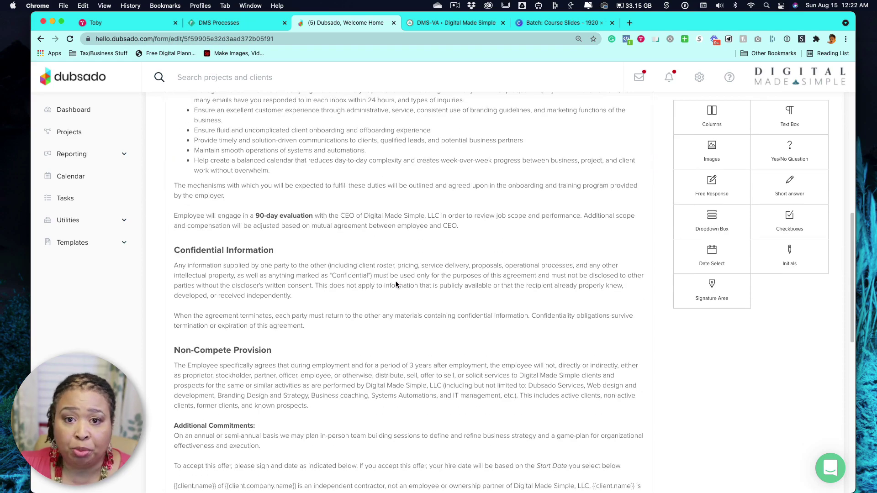
{"action": "scroll", "coordinate": [395, 284], "scroll_direction": "down", "scroll_amount": 9}
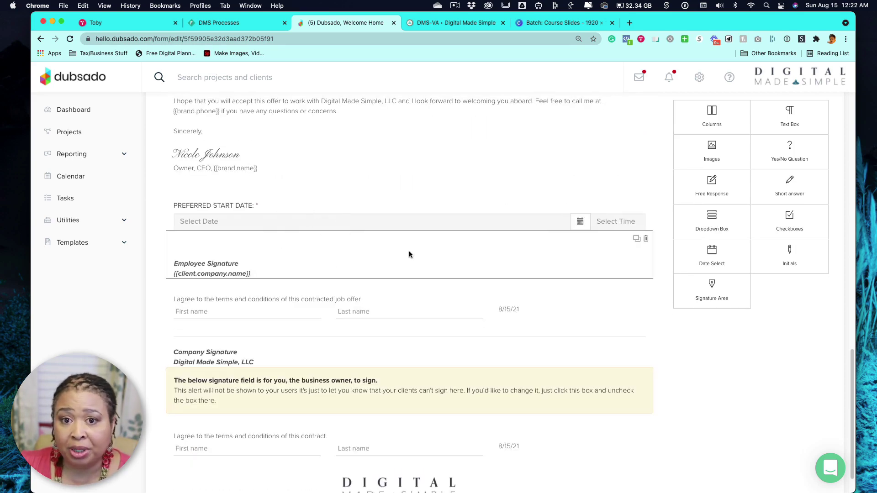
{"action": "scroll", "coordinate": [410, 251], "scroll_direction": "down", "scroll_amount": 2}
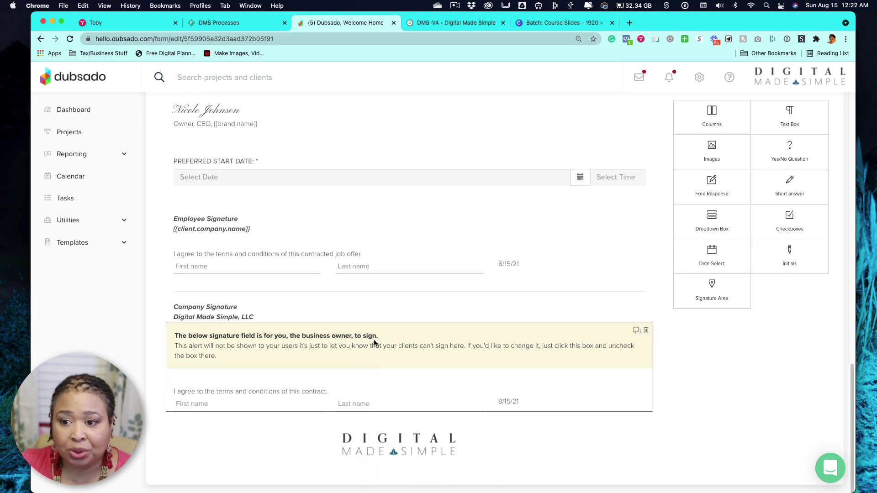